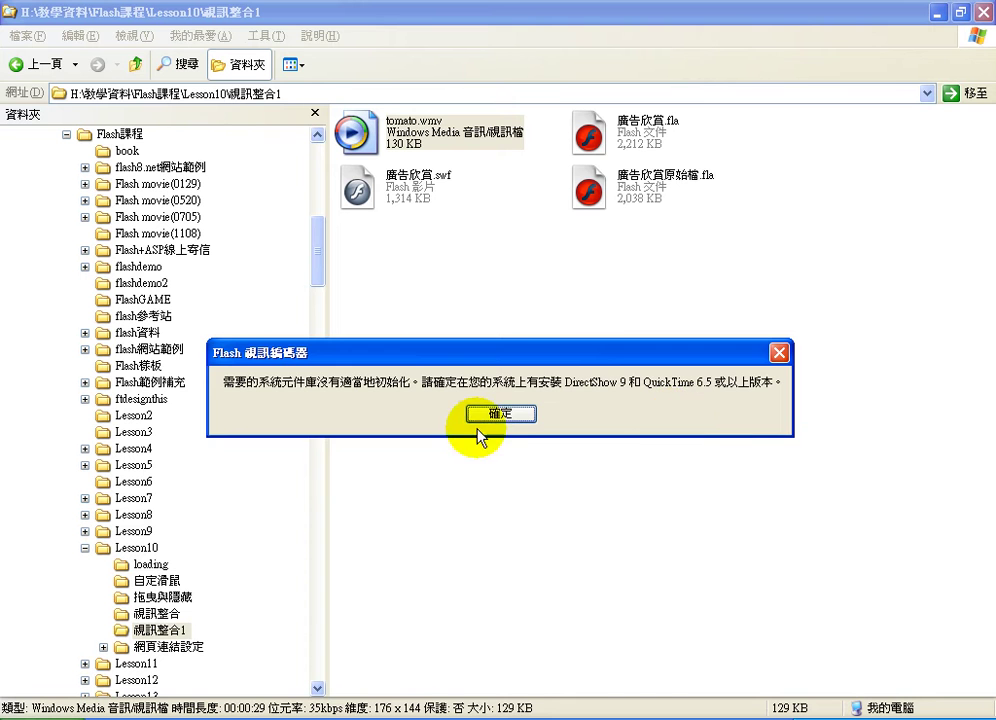
Dismiss the video encoder error, paste the 視訊影片控制 folder into the shared Flash上課資料 folder, and return to the local 視訊影片控制 folder.
click(500, 415)
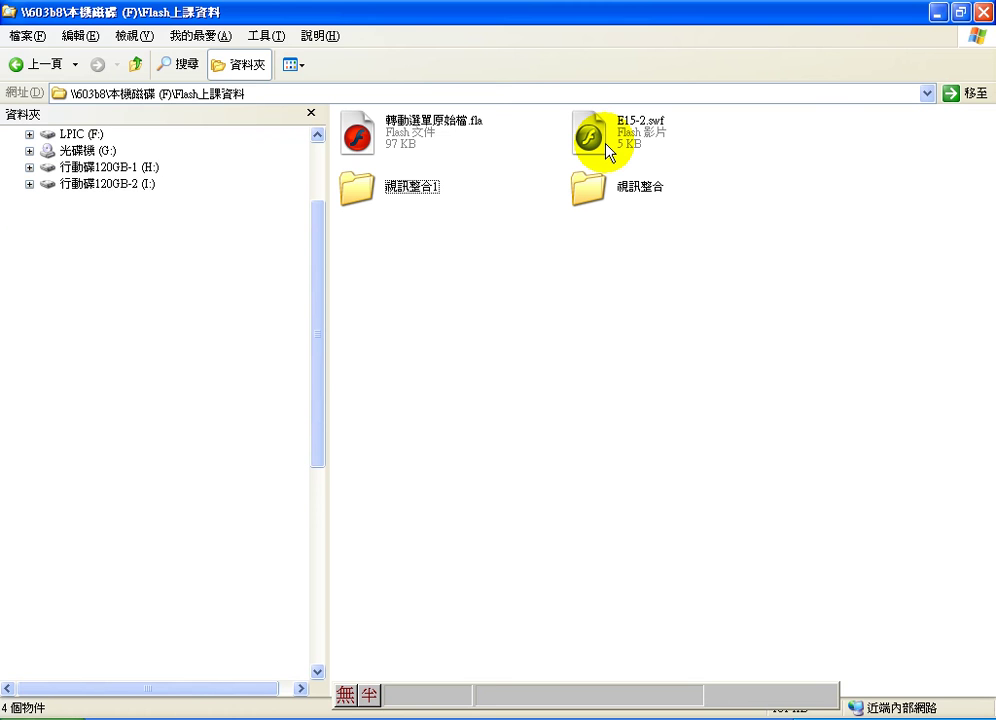
key(ctrl+v)
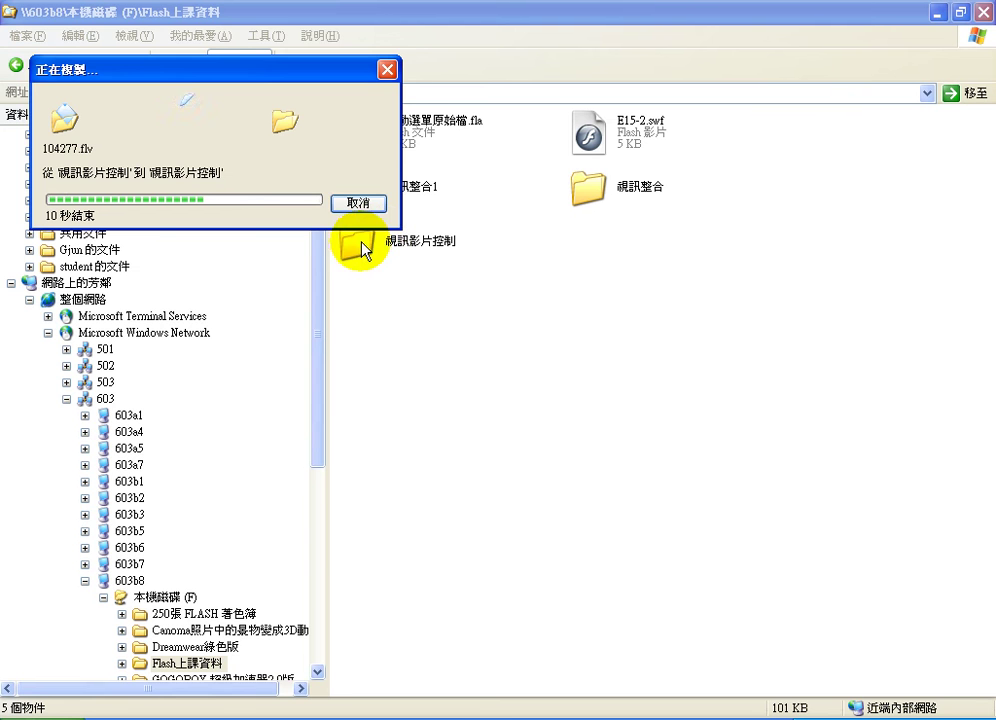
key(alt+Tab)
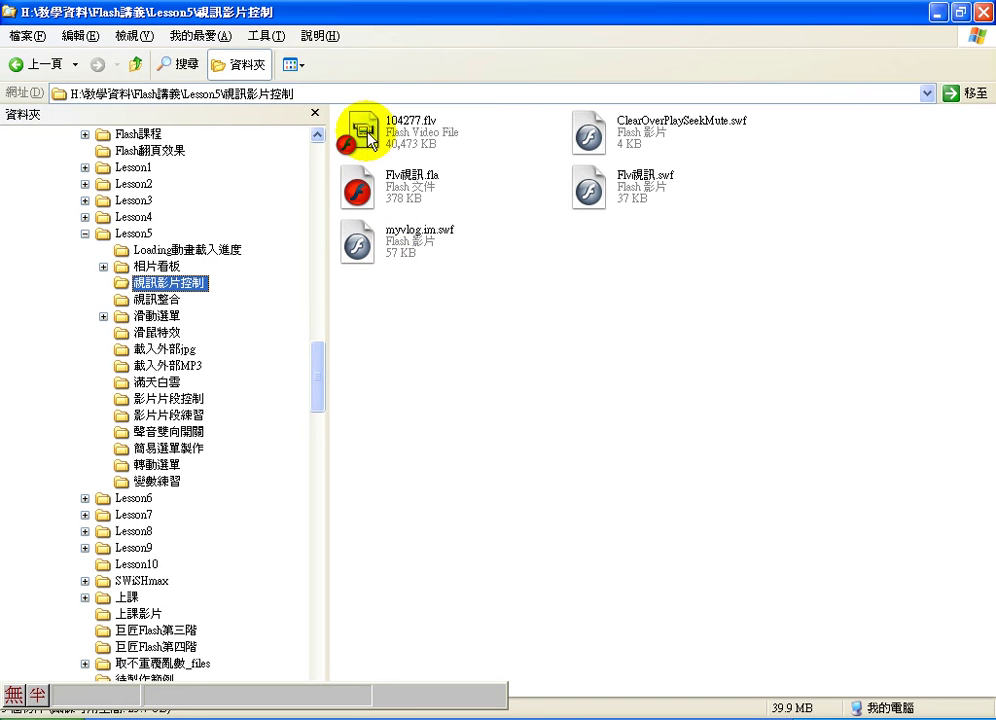
click(368, 135)
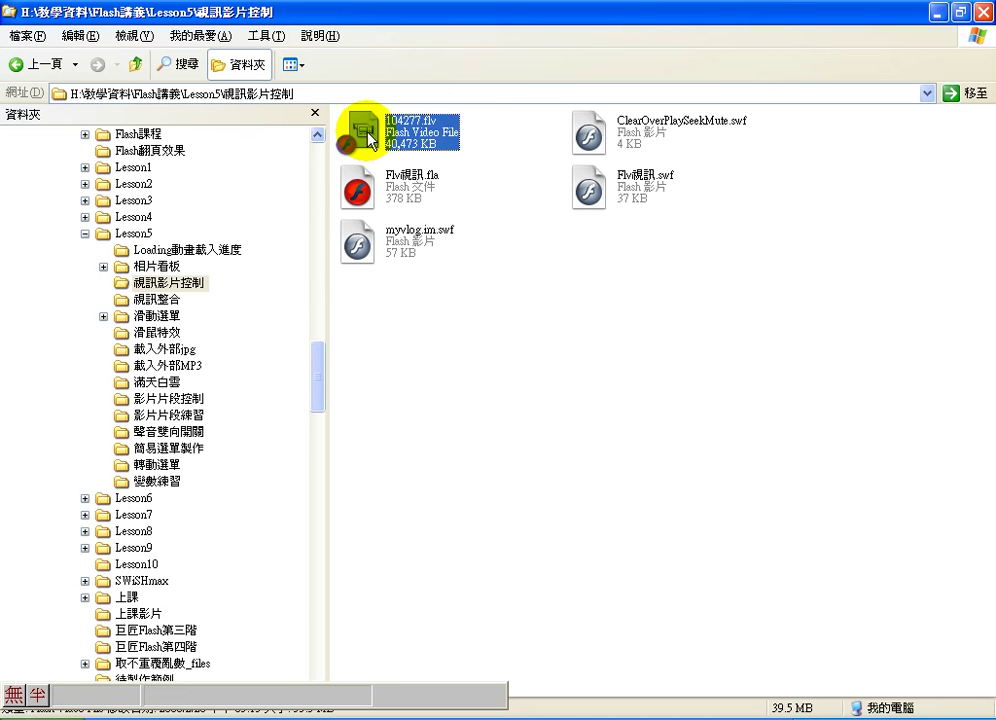
drag(368, 130, 500, 156)
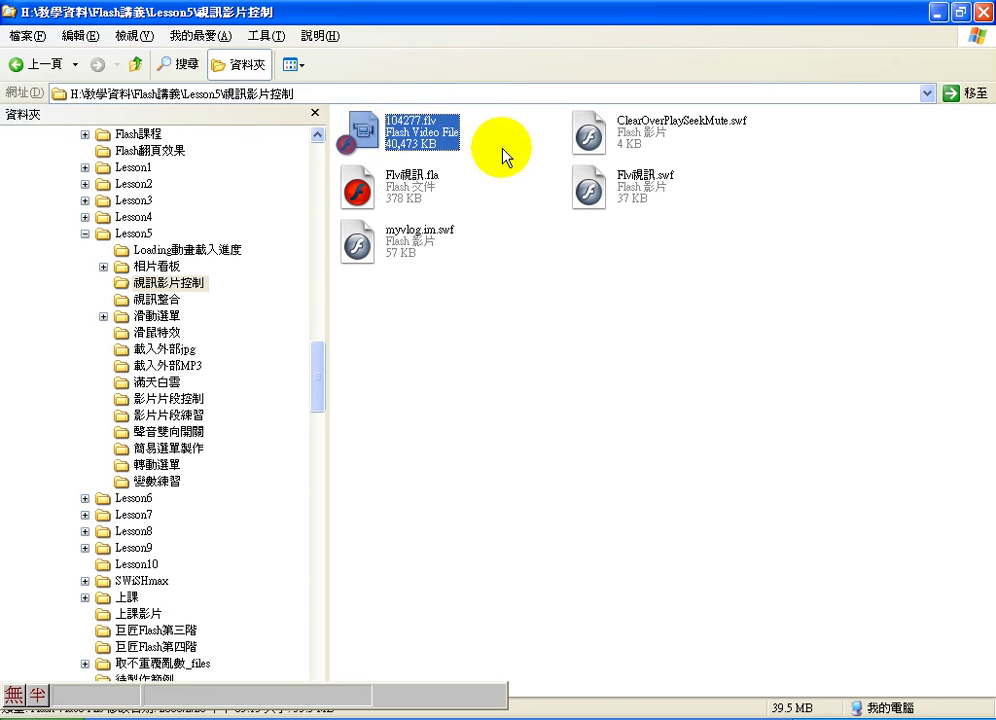
click(443, 148)
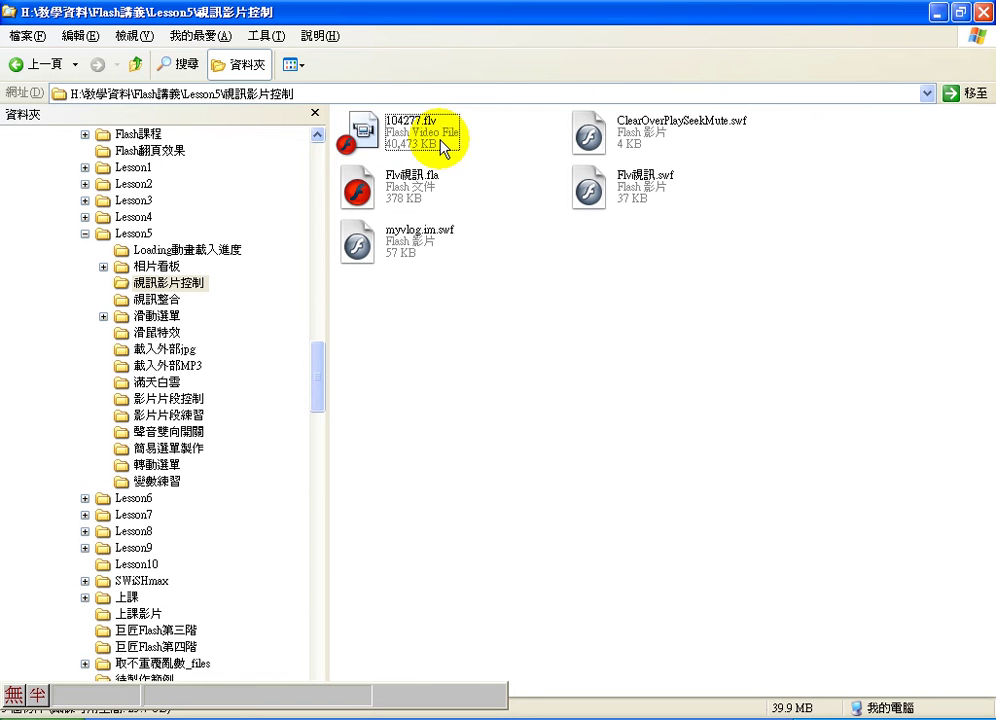
click(600, 205)
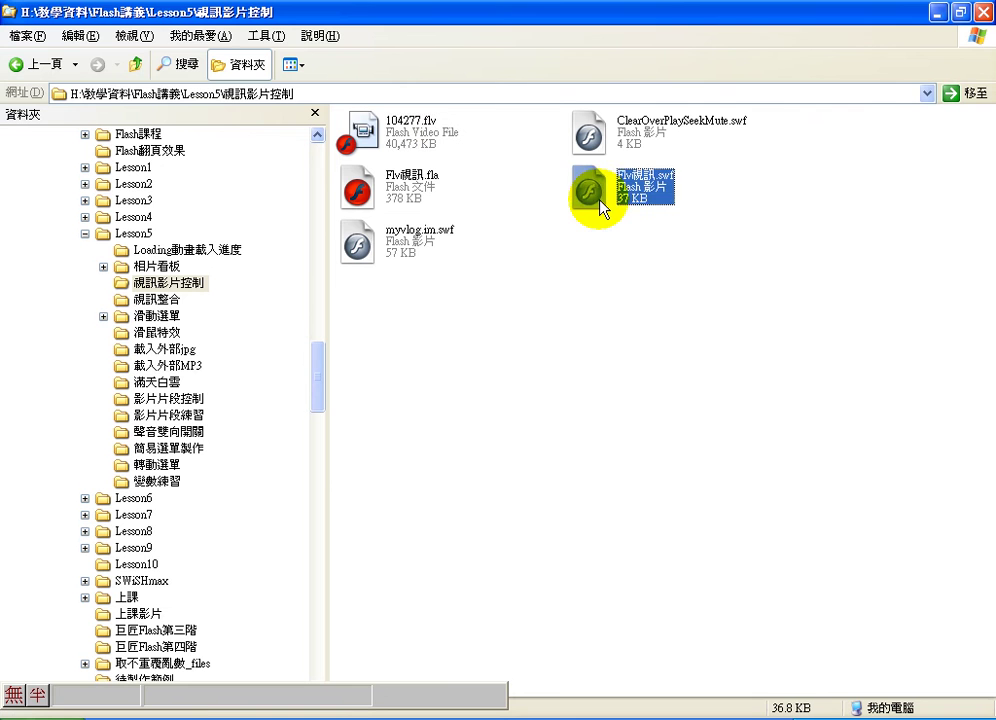
click(657, 268)
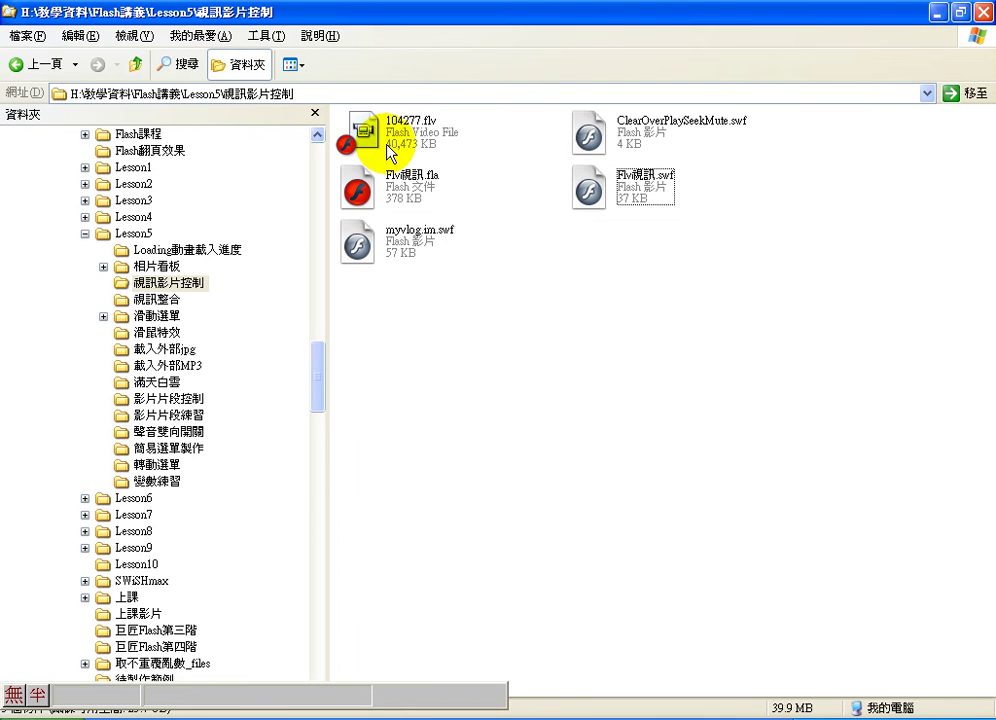
Play Flv視訊.swf from the 視訊影片控制 folder to preview the finished video player, closing the player when done.
click(592, 198)
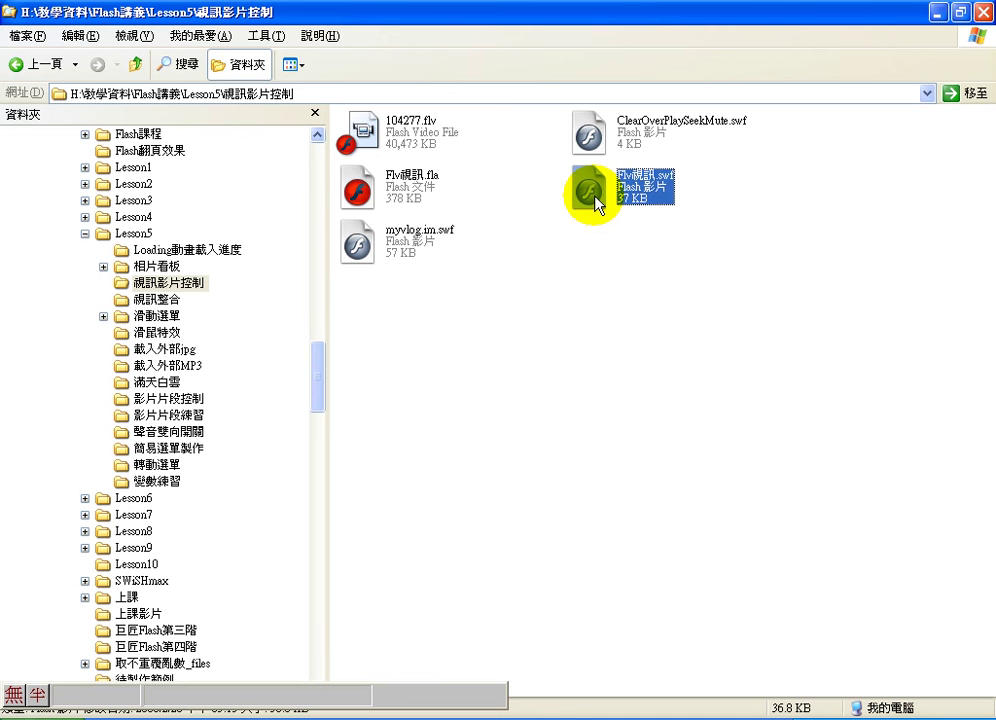
double_click(593, 195)
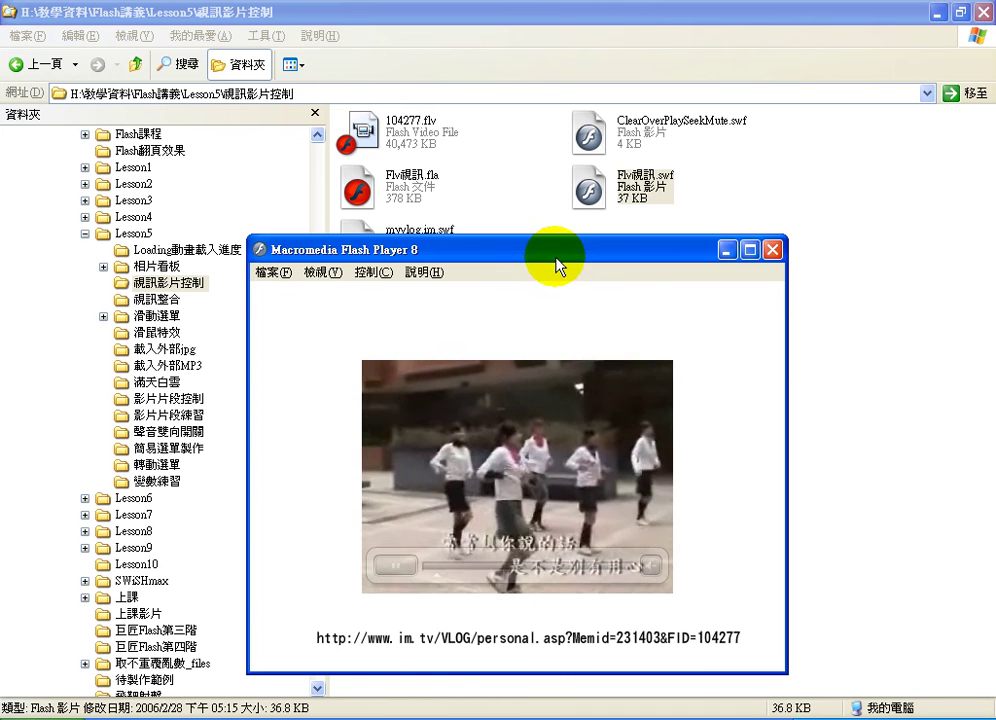
drag(556, 254, 549, 254)
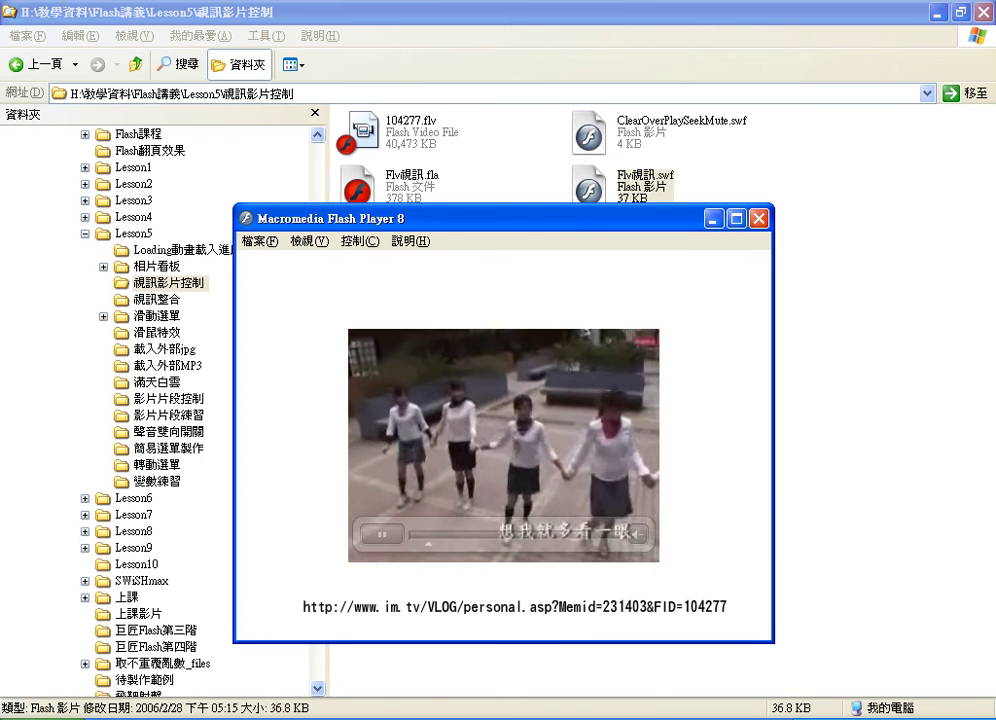
key(alt+F4)
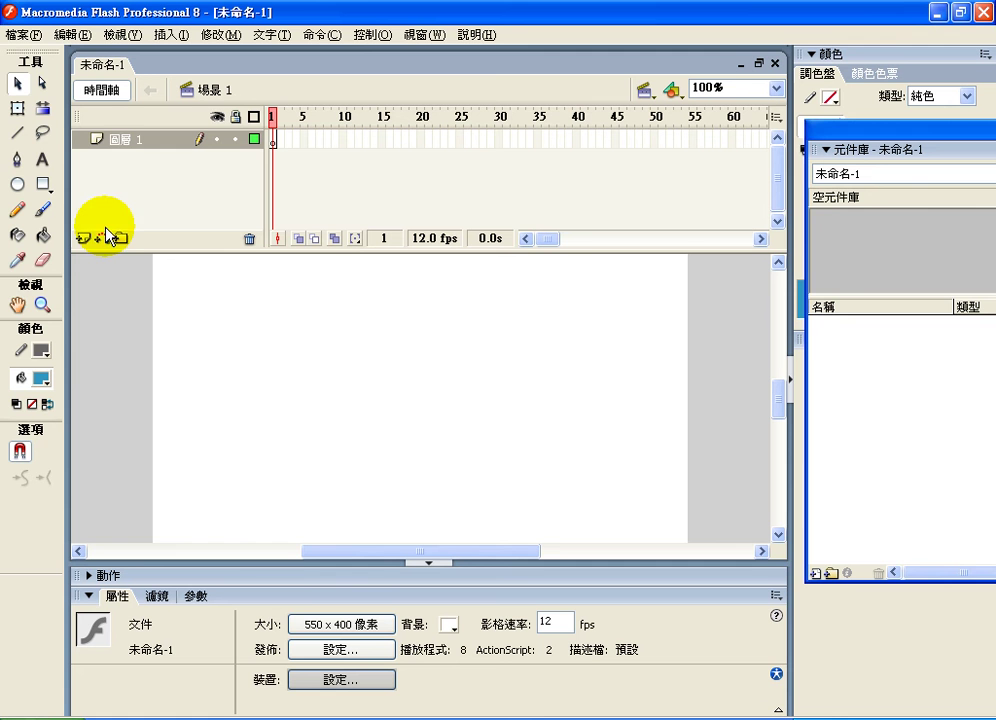
click(18, 304)
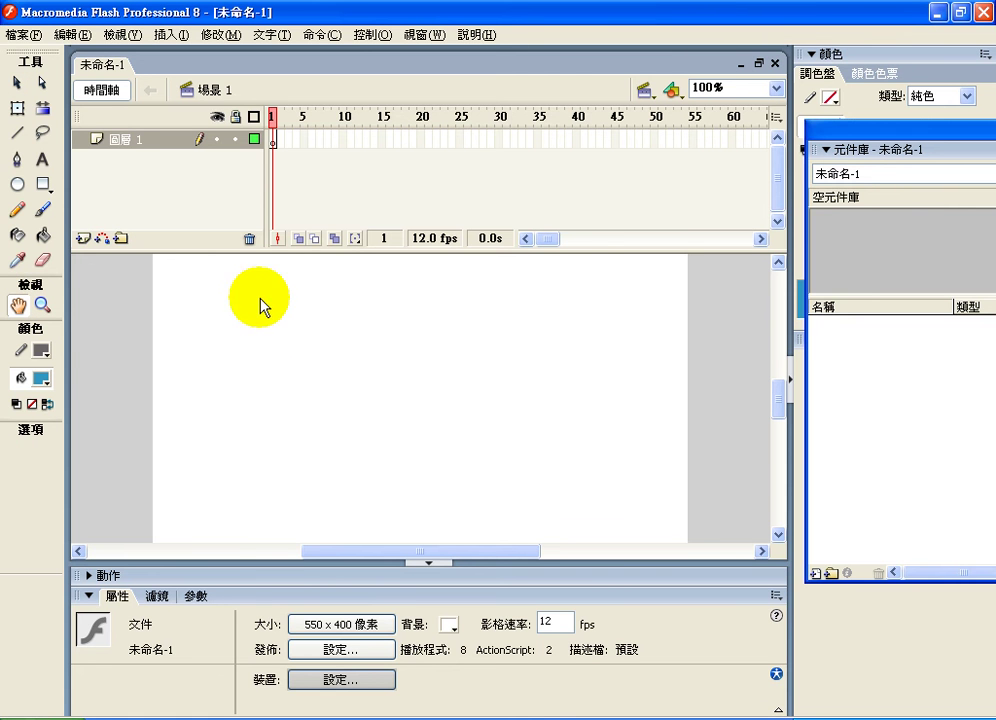
click(437, 243)
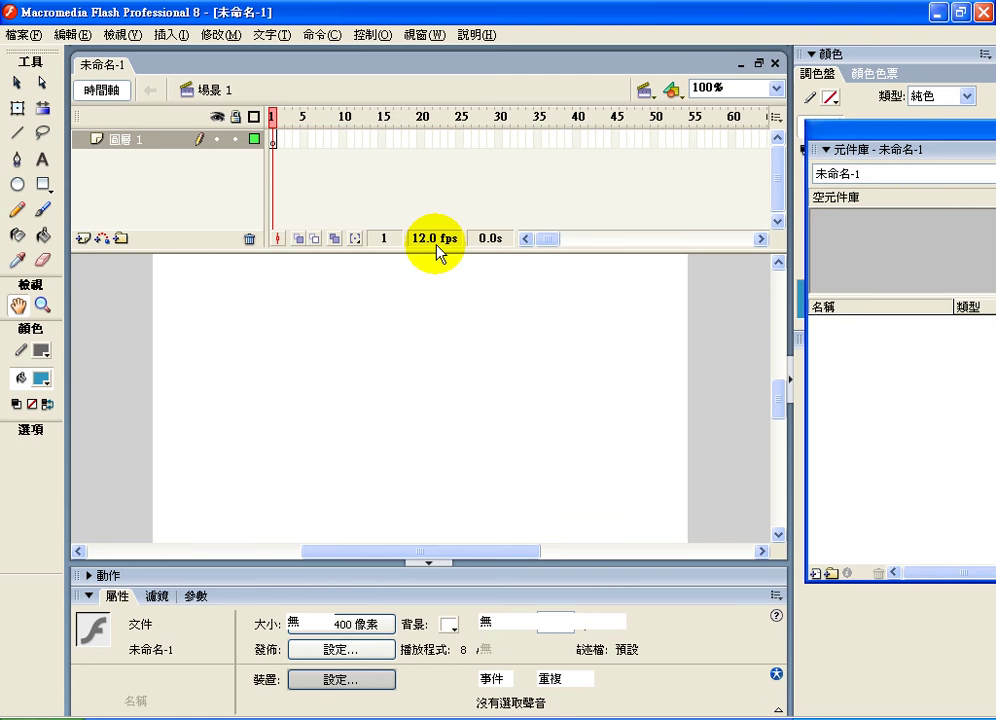
double_click(437, 243)
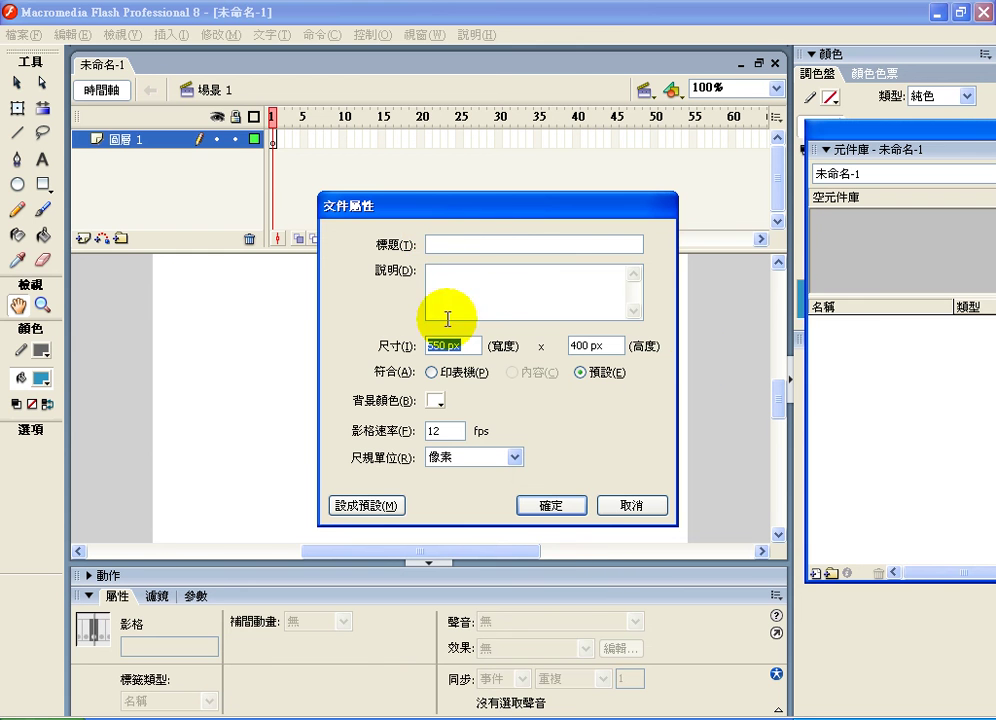
click(622, 507)
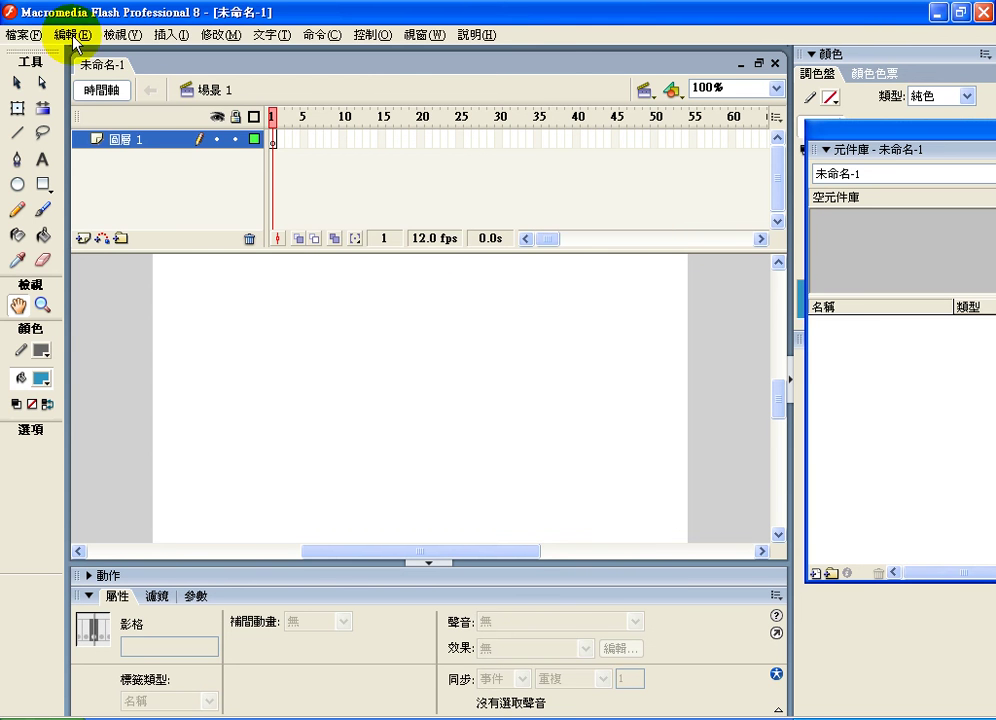
Start a video import in Macromedia Flash Professional 8 and browse the computer for the source video file.
click(34, 36)
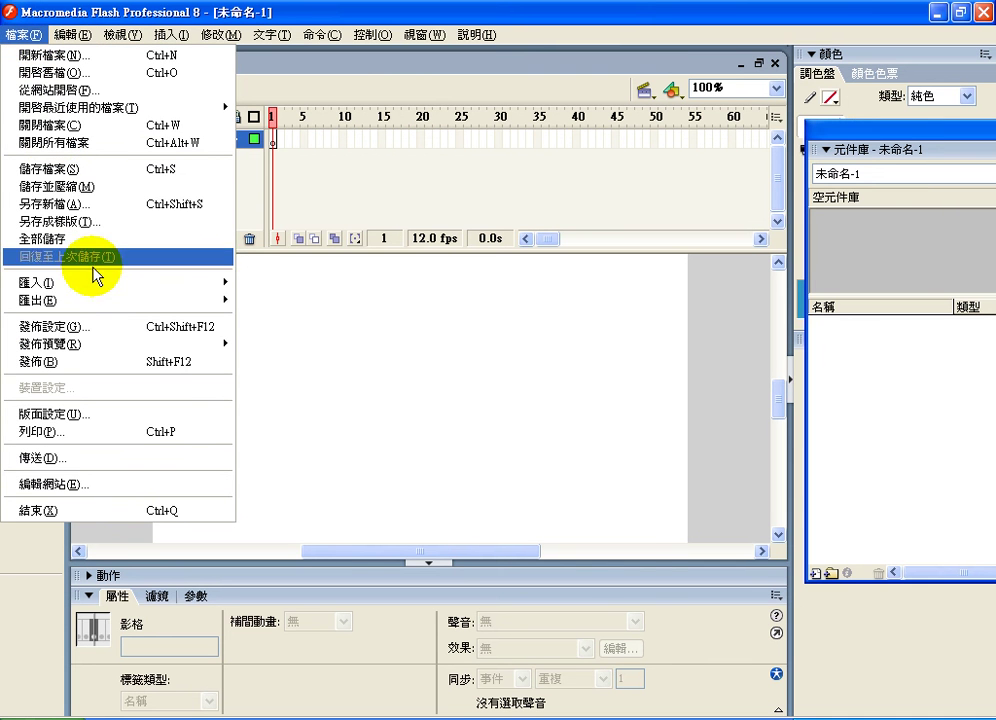
mouse_move(101, 284)
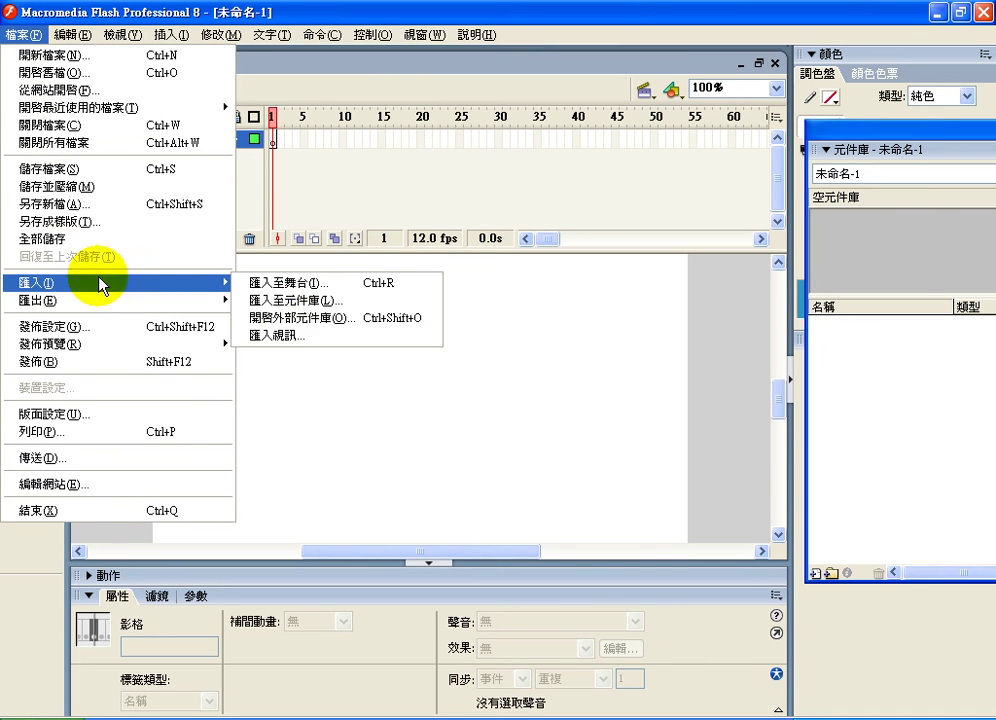
click(288, 337)
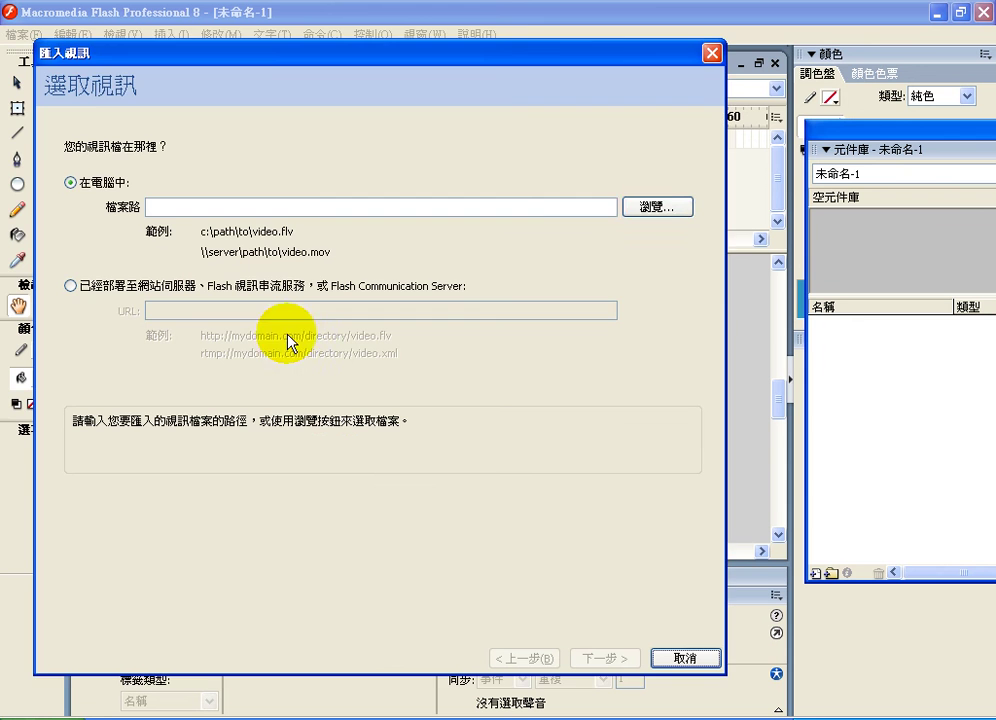
click(645, 207)
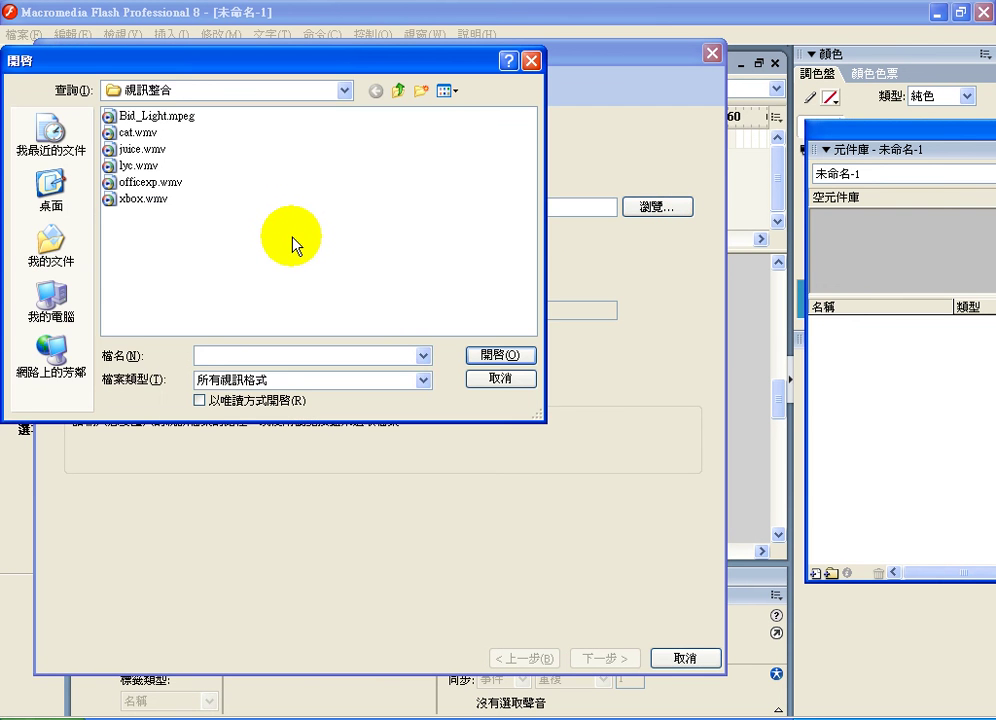
click(345, 90)
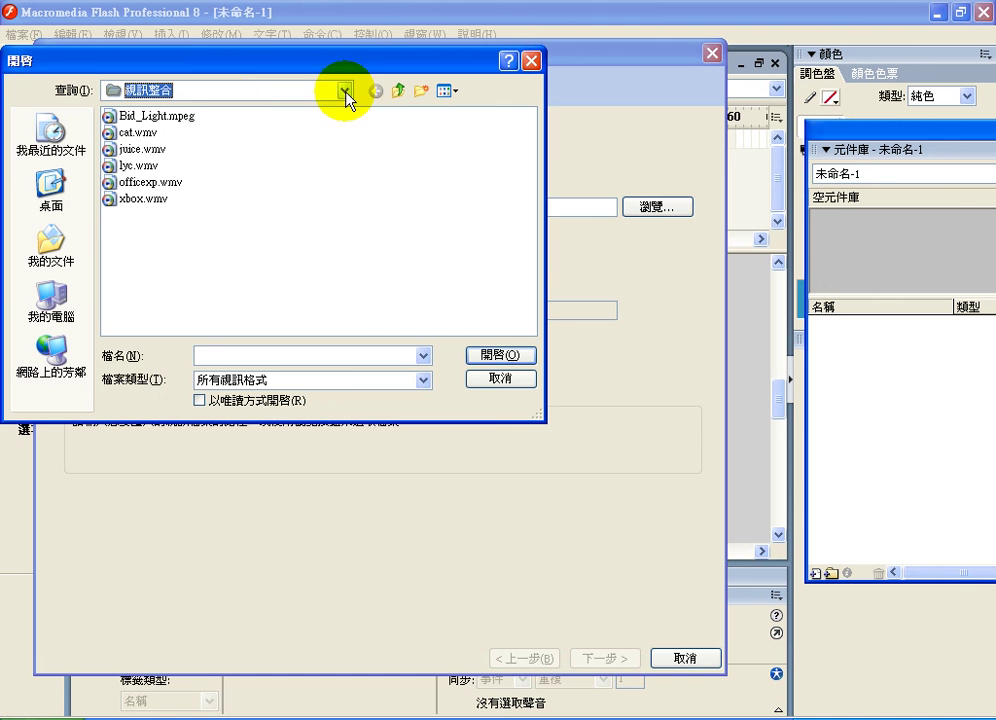
key(alt+Down)
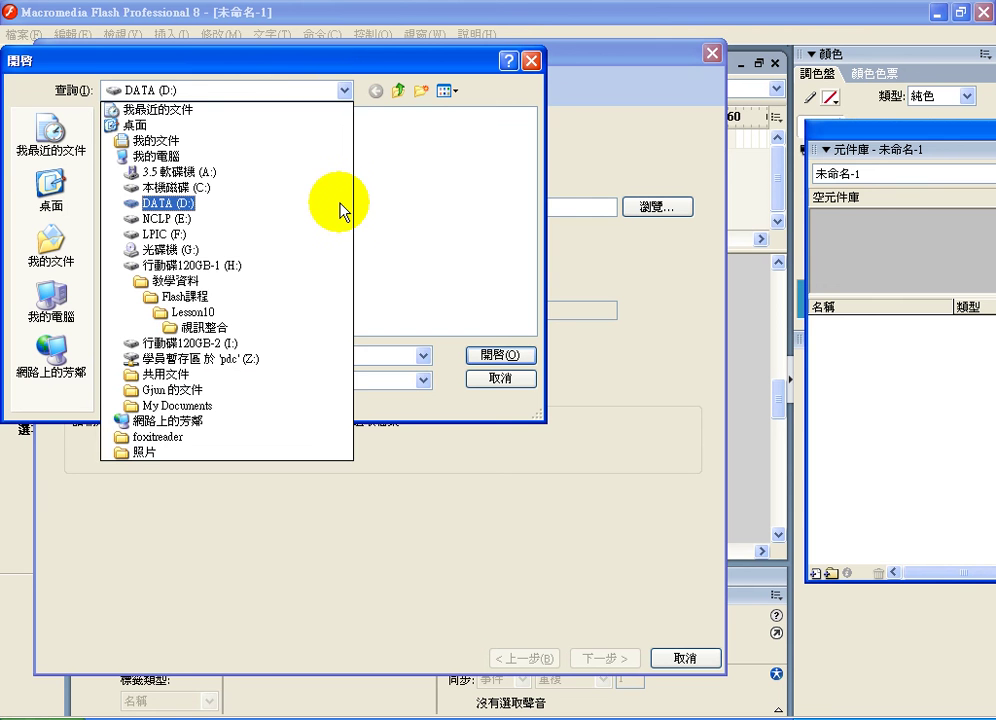
click(289, 300)
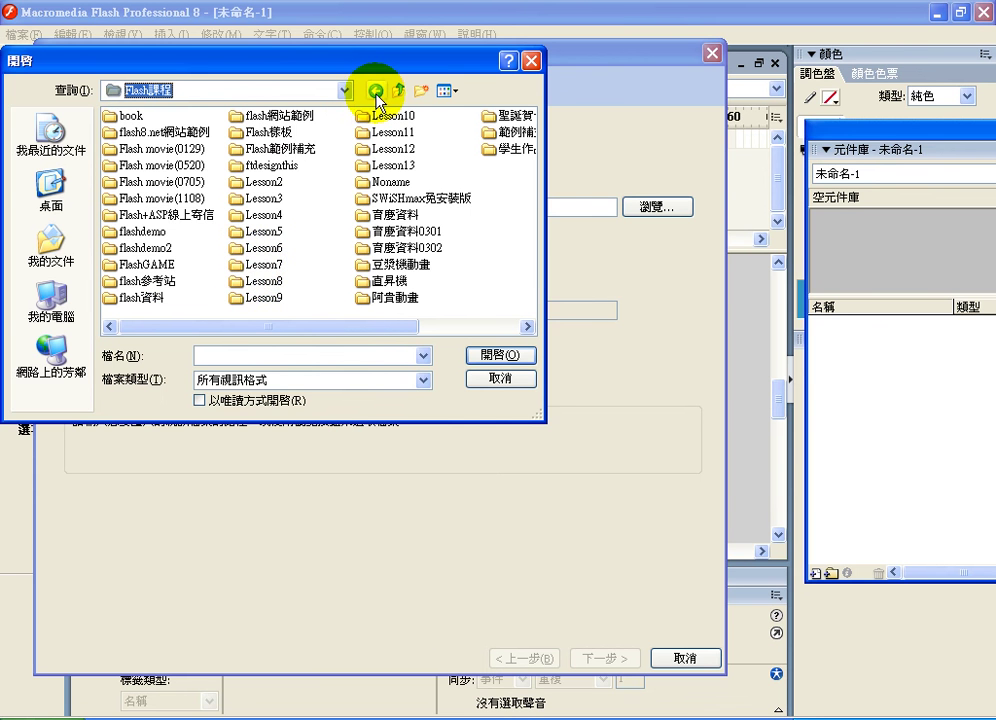
click(376, 91)
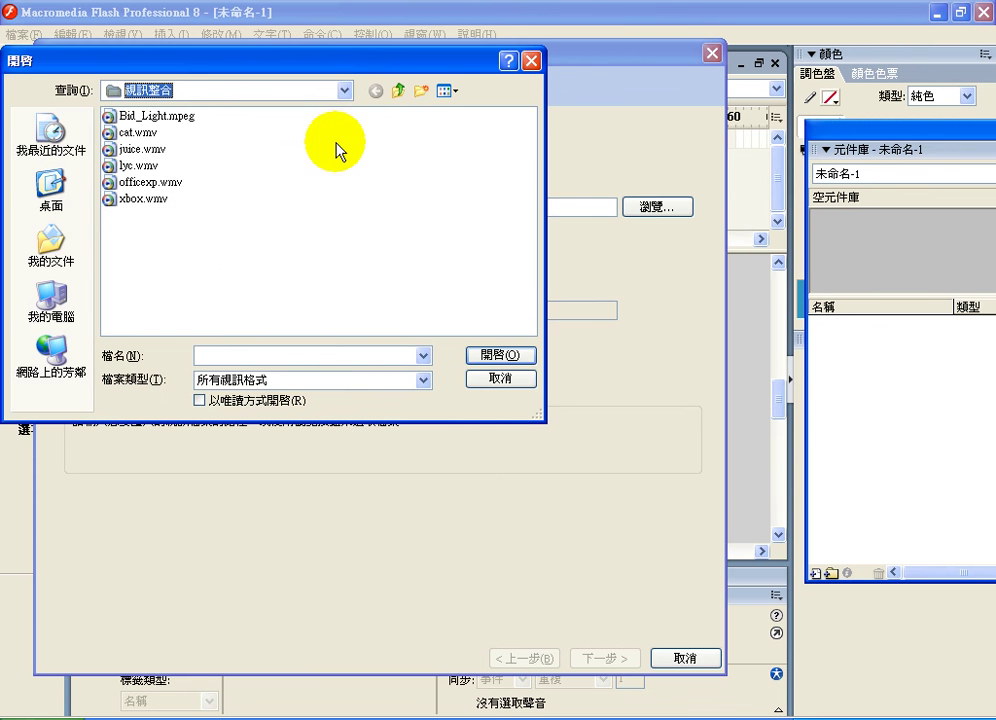
Choose 104277.flv from 教學資料\Flash講義\Lesson5\視訊影片控制 as the video to import and proceed to the deployment options.
click(397, 91)
click(397, 91)
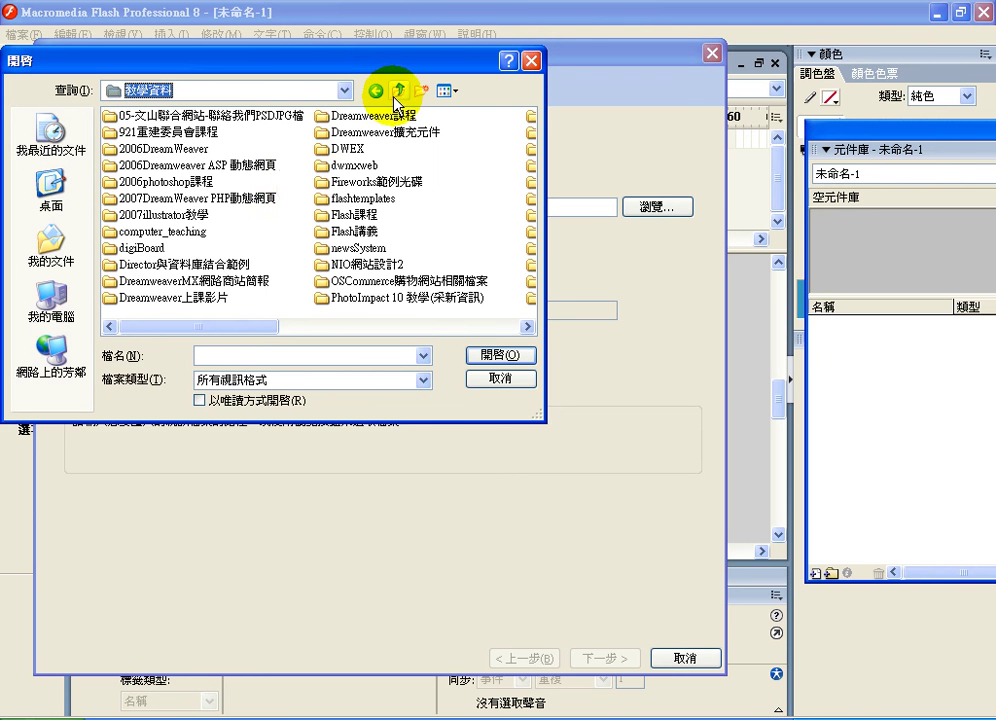
double_click(355, 231)
double_click(298, 214)
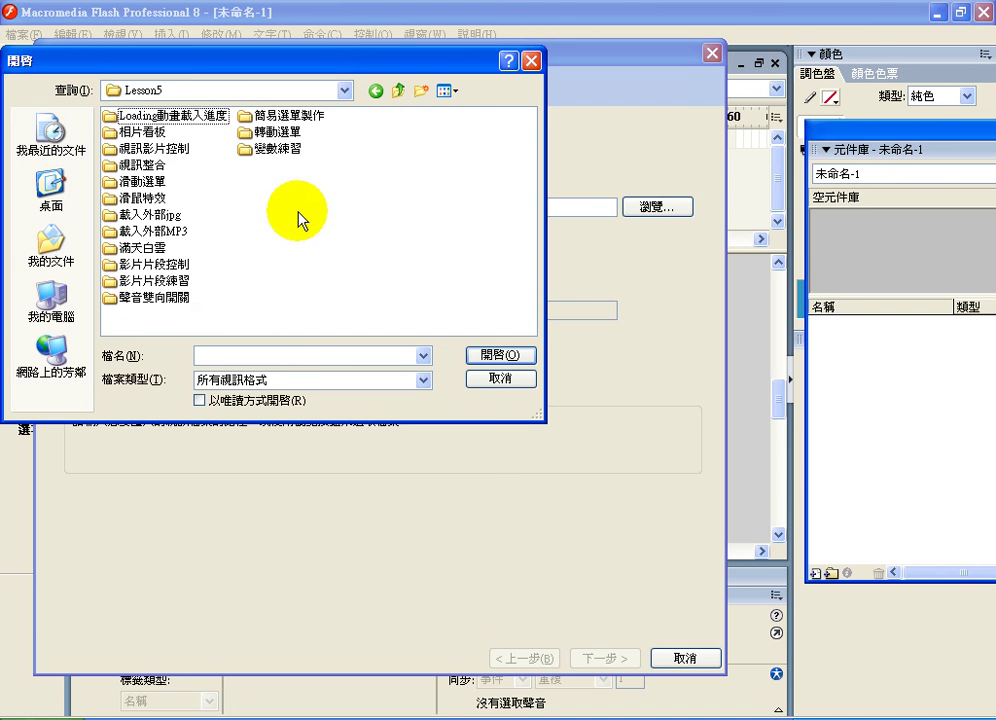
double_click(150, 148)
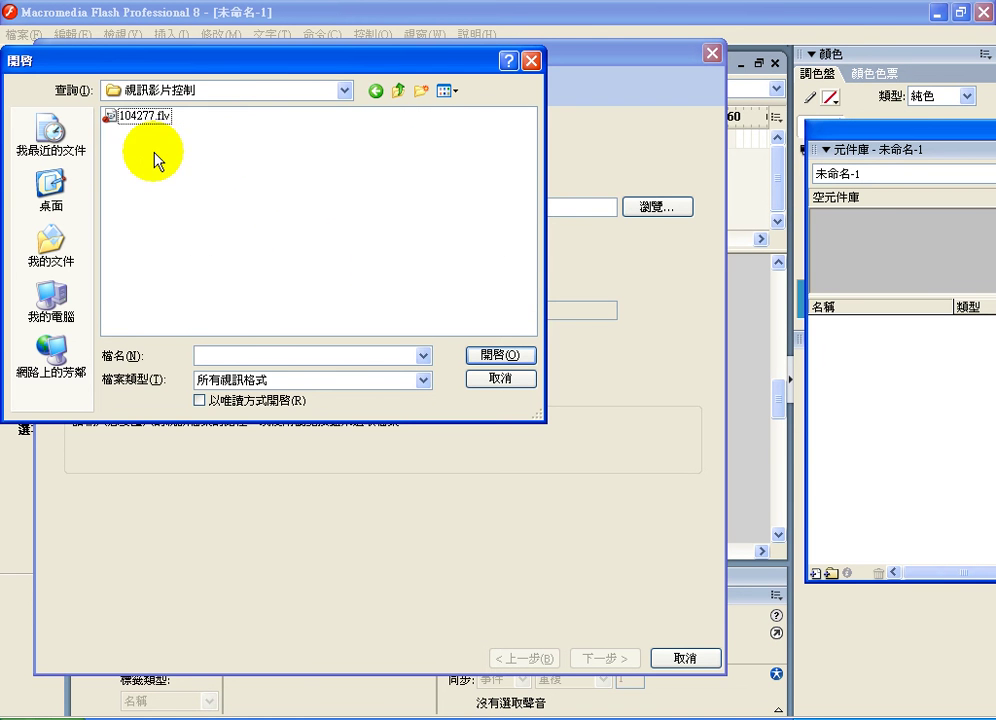
click(141, 118)
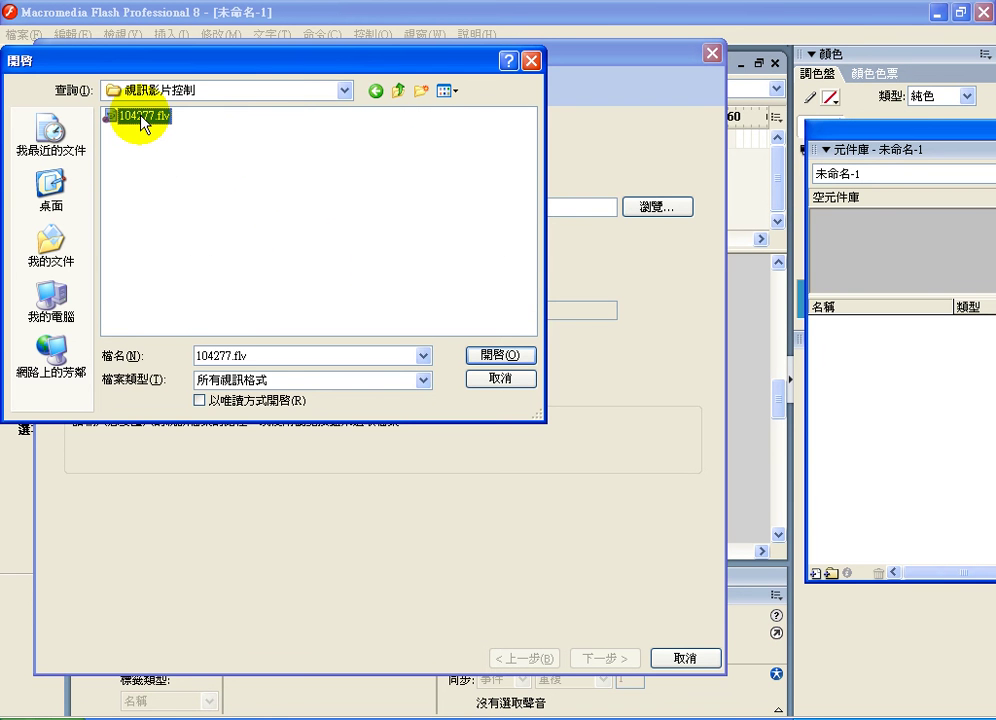
click(501, 355)
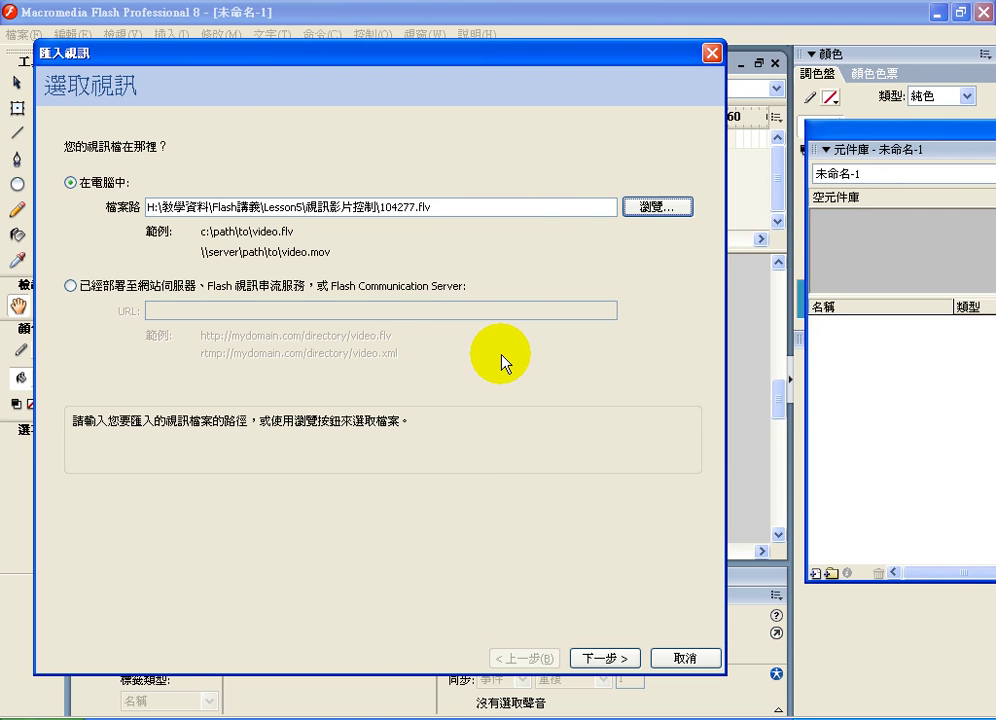
click(598, 655)
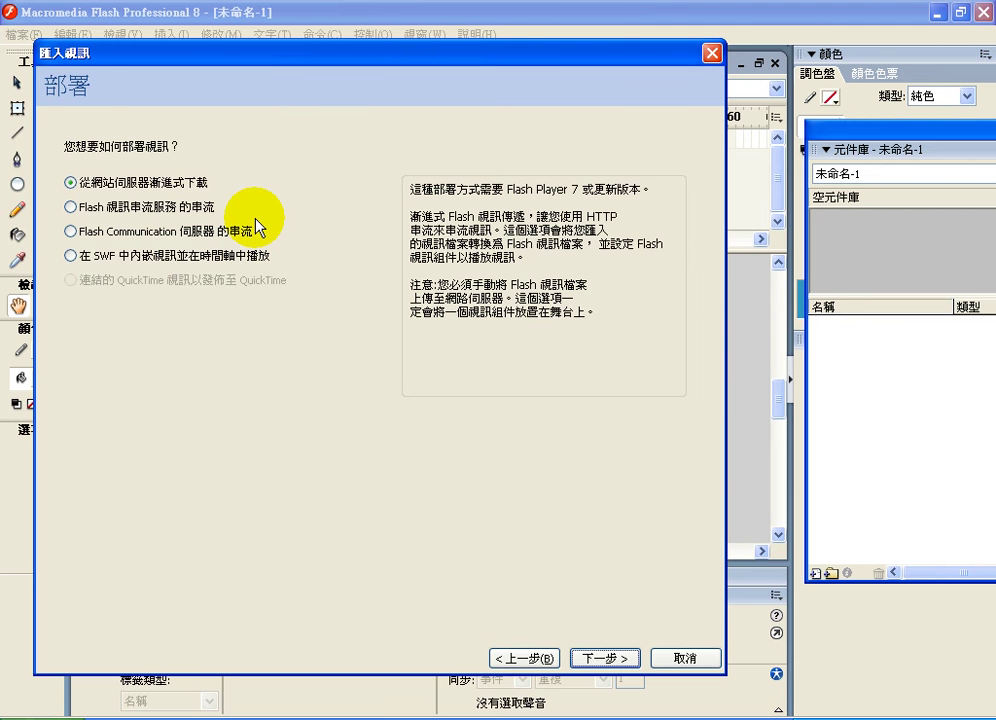
Examine the descriptions of the streaming and embedded video deployment options, finishing with progressive download from a web server selected.
drag(179, 53, 241, 41)
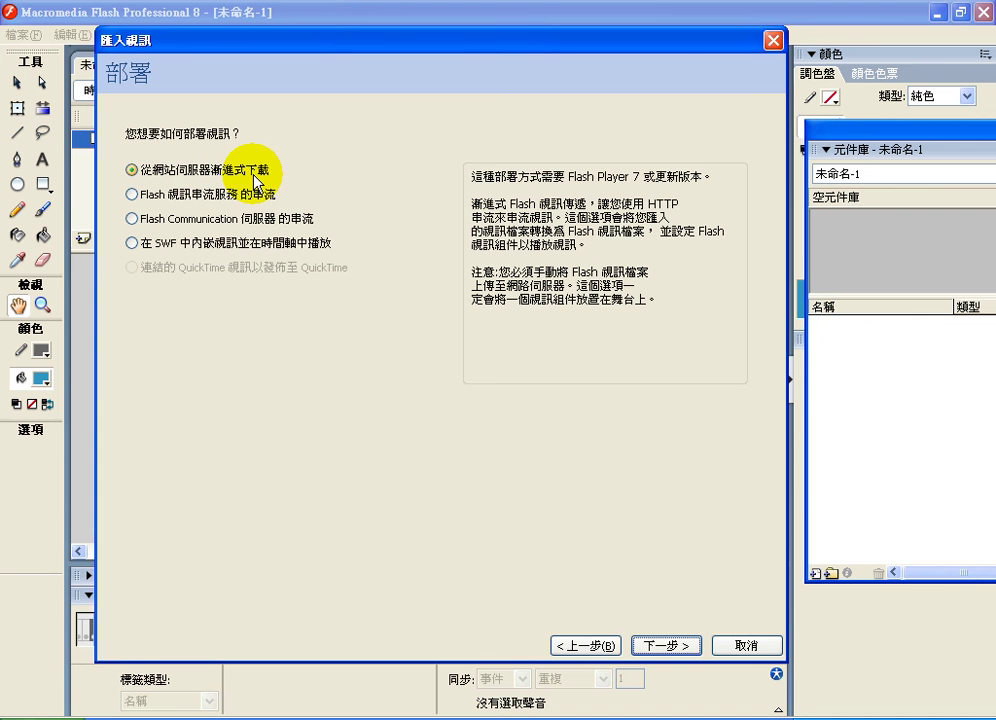
click(133, 196)
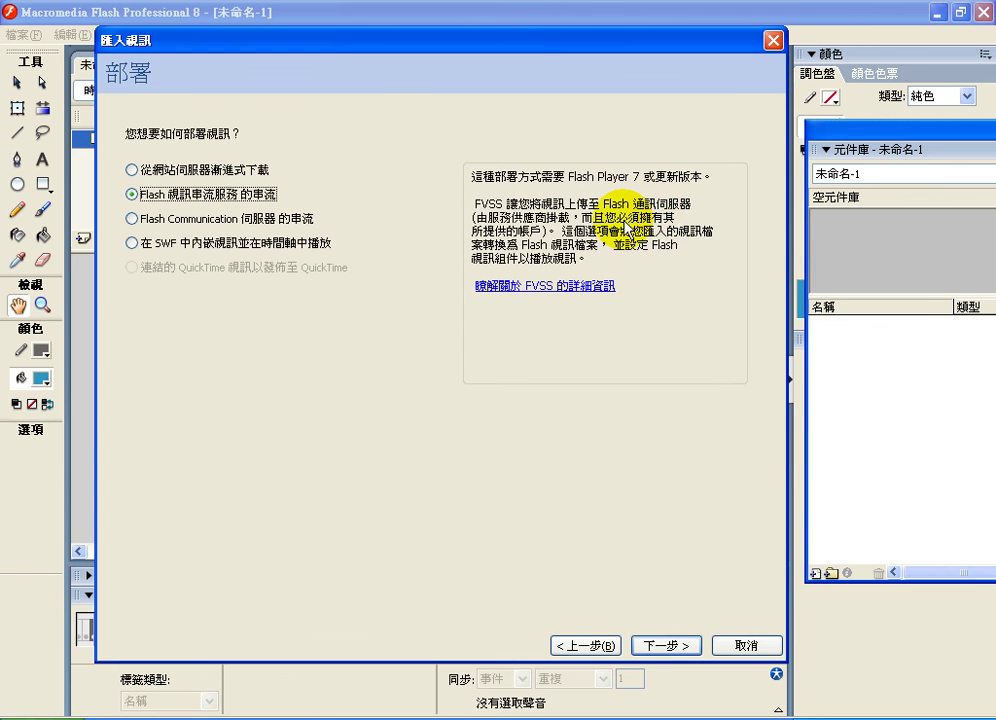
click(162, 221)
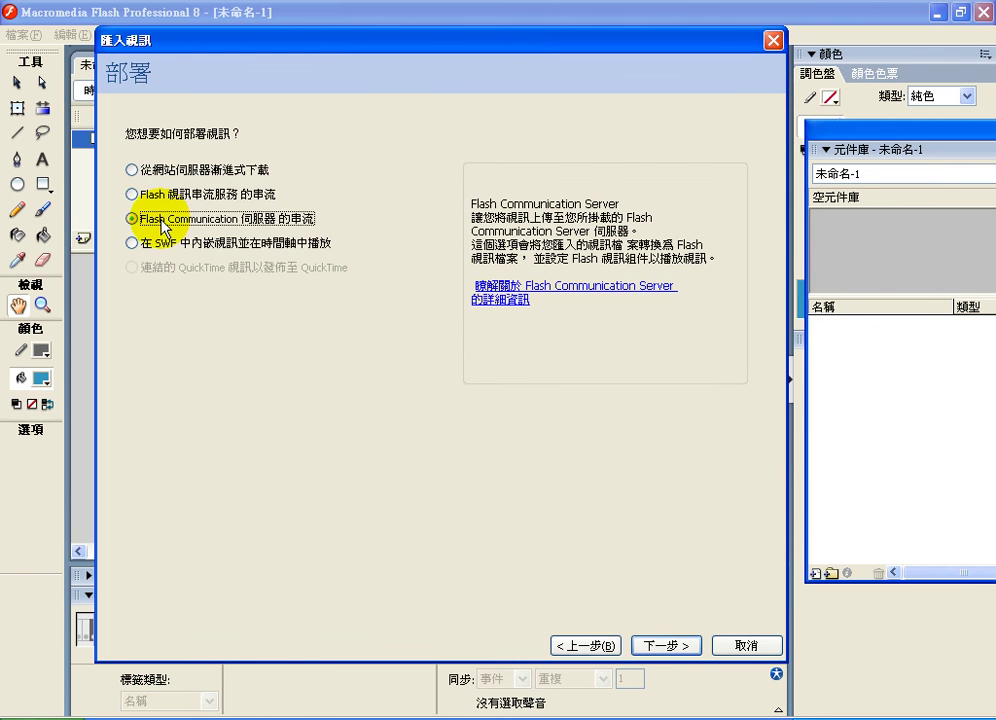
click(138, 244)
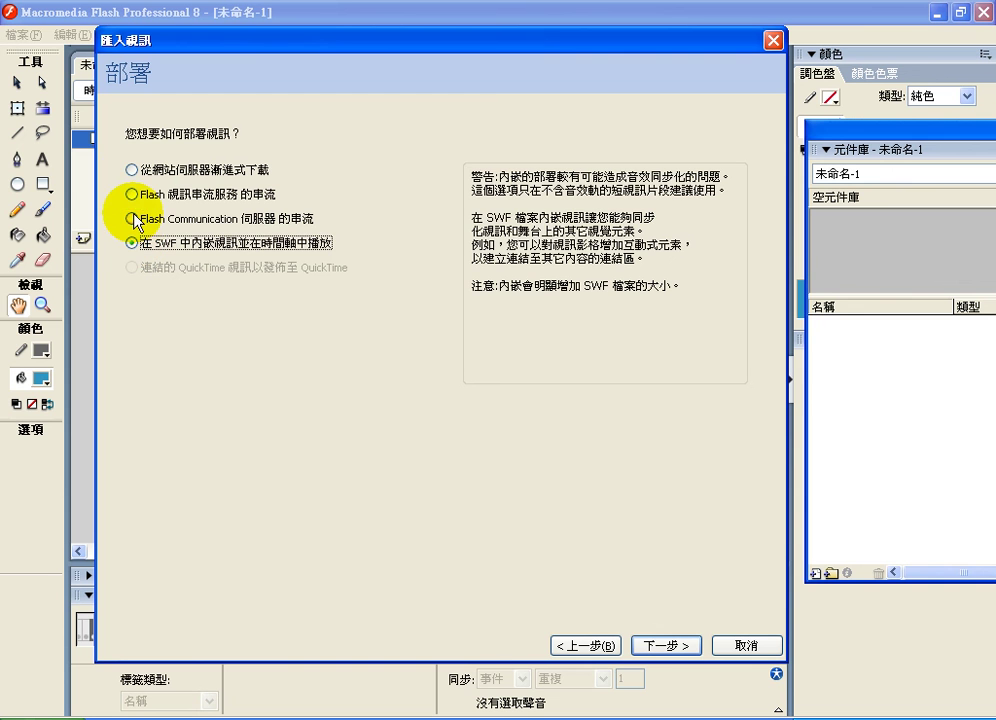
click(134, 172)
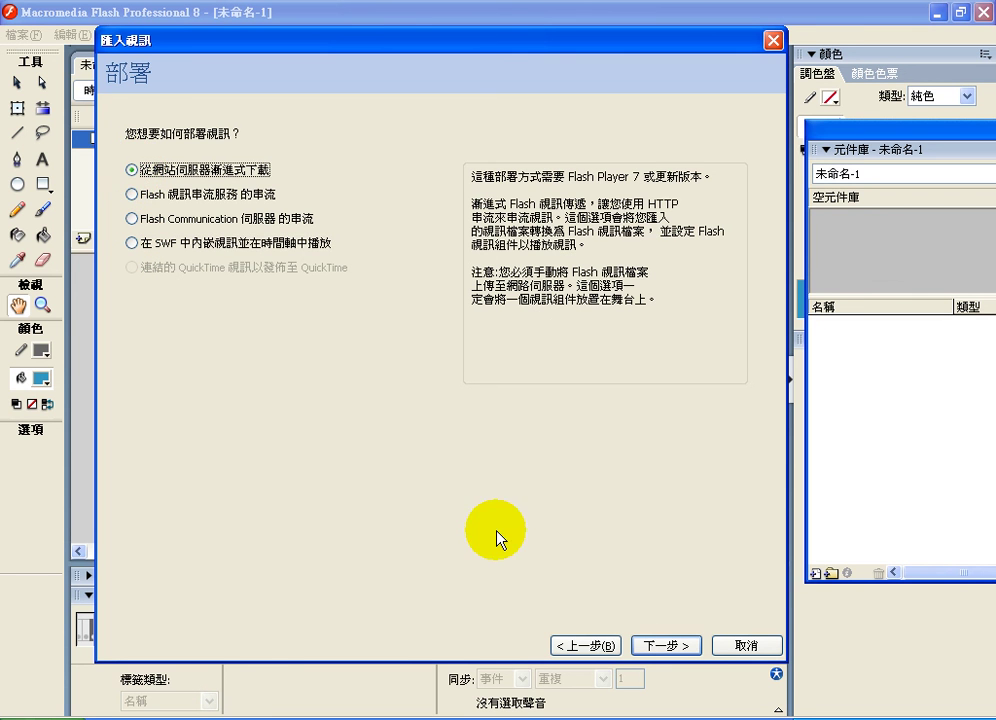
Proceed to the skin options and preview the MojaveOverPlayMute, ArcticOverPlayMute, ClearExternalPlayMute and ArcticExternalPlaySeekMute playback skins.
click(670, 646)
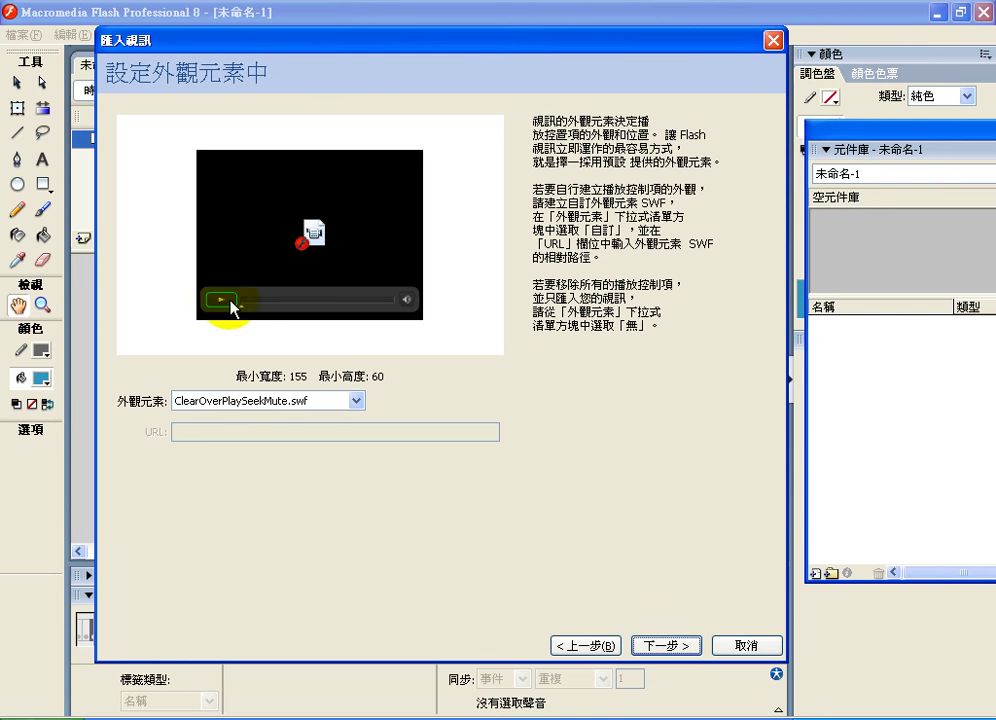
click(285, 400)
click(235, 244)
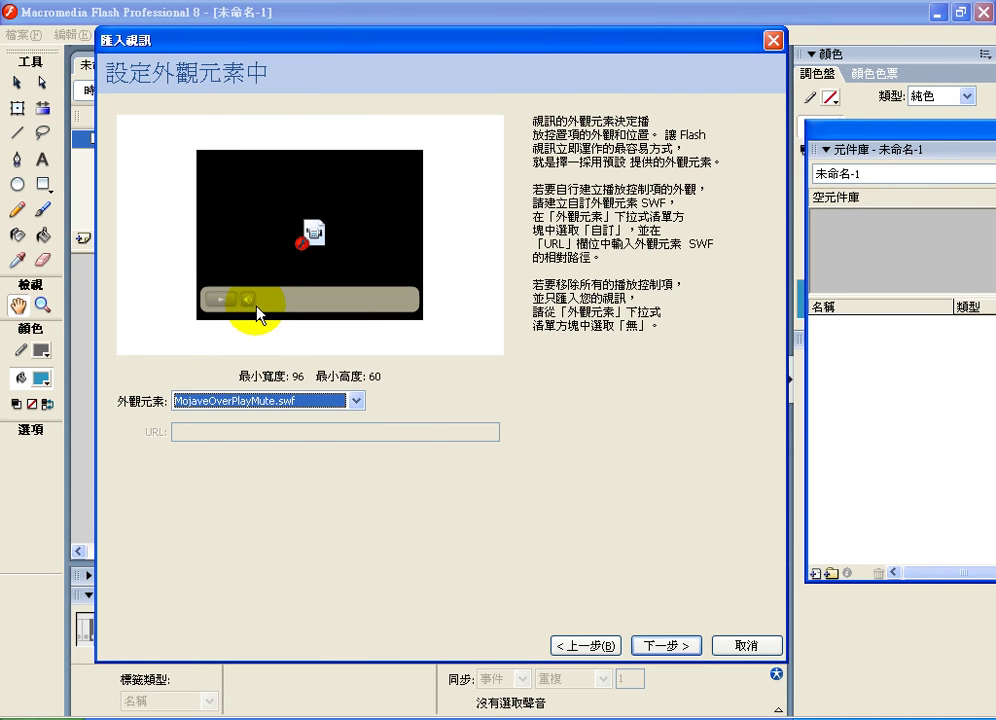
click(290, 400)
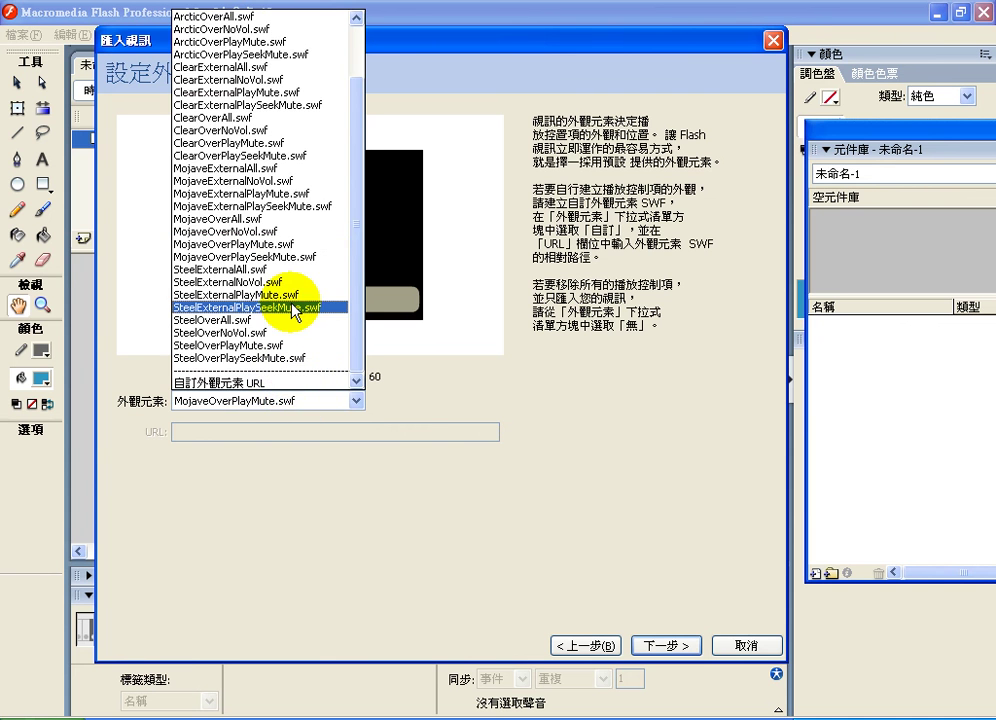
click(276, 42)
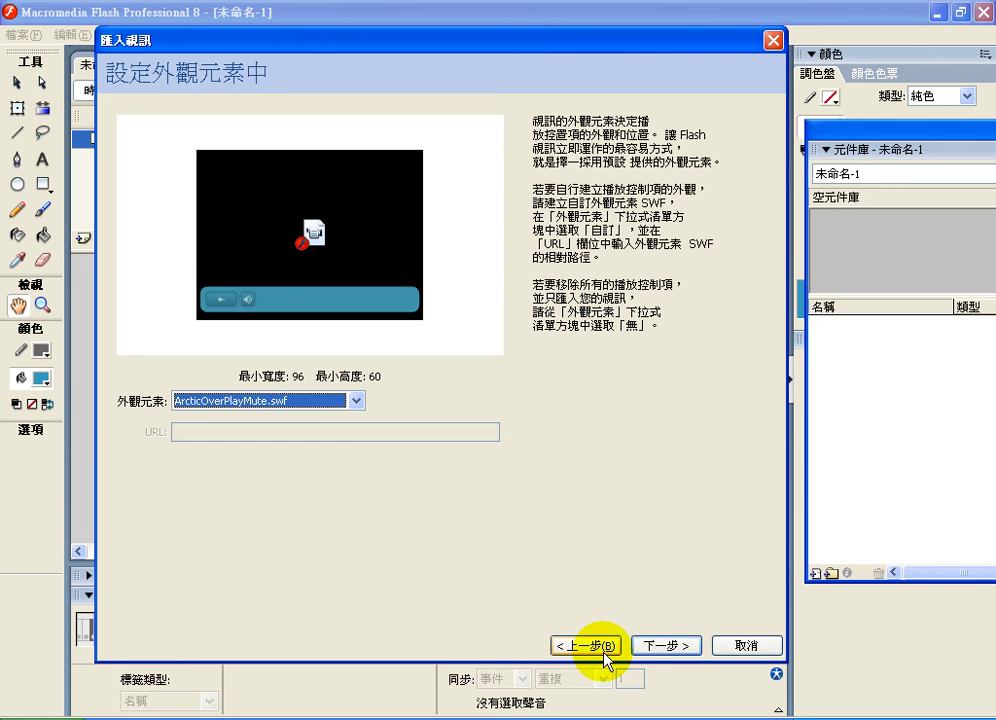
key(Down)
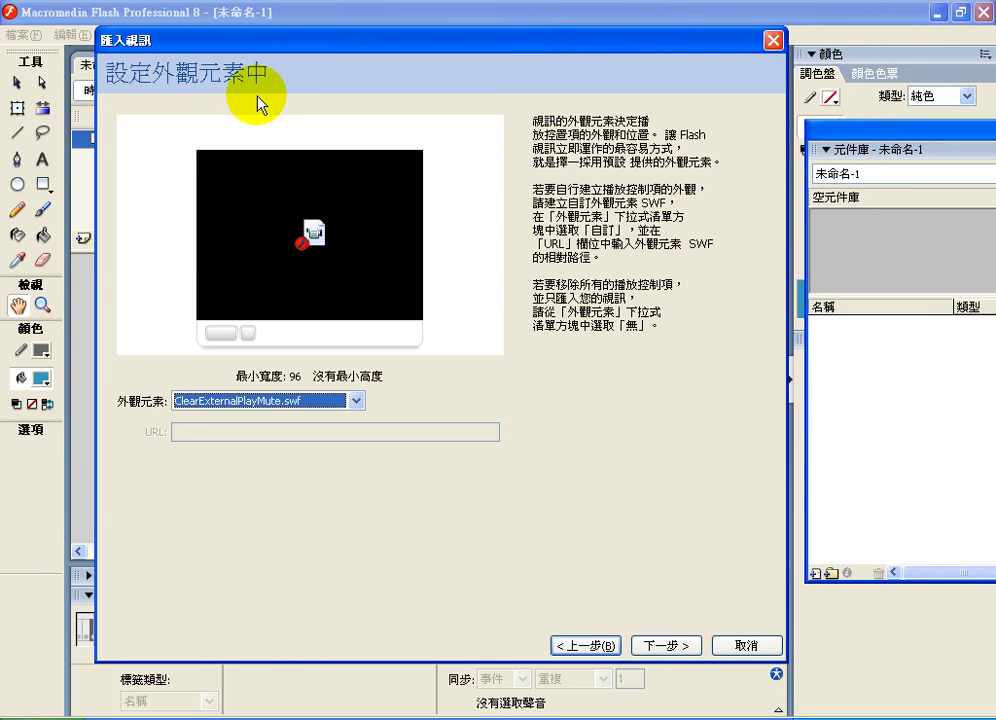
click(356, 402)
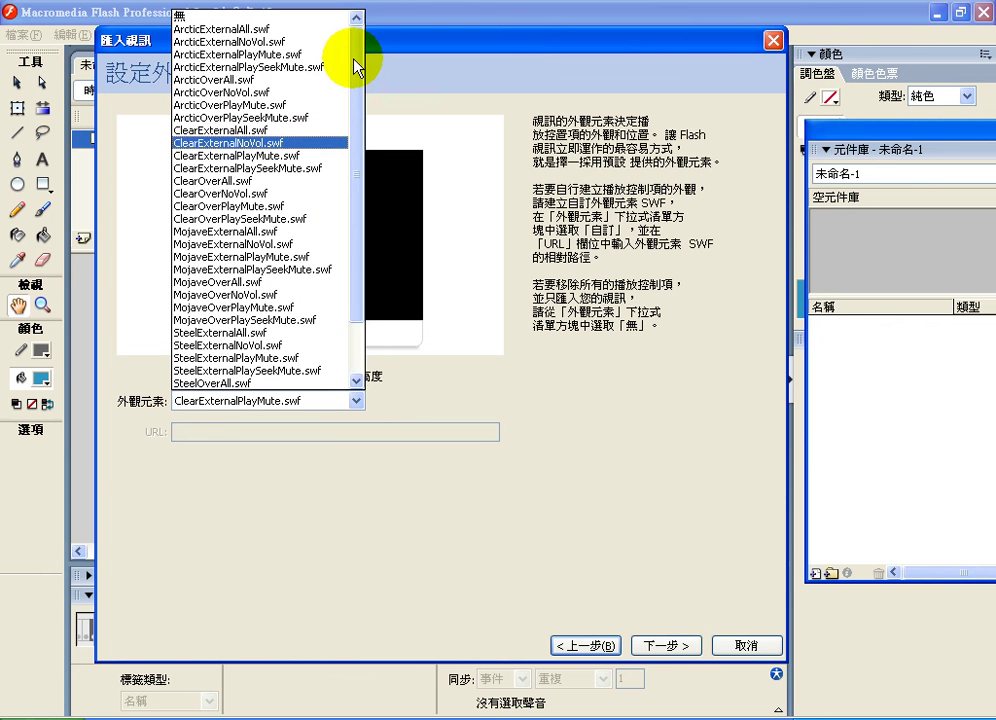
click(279, 68)
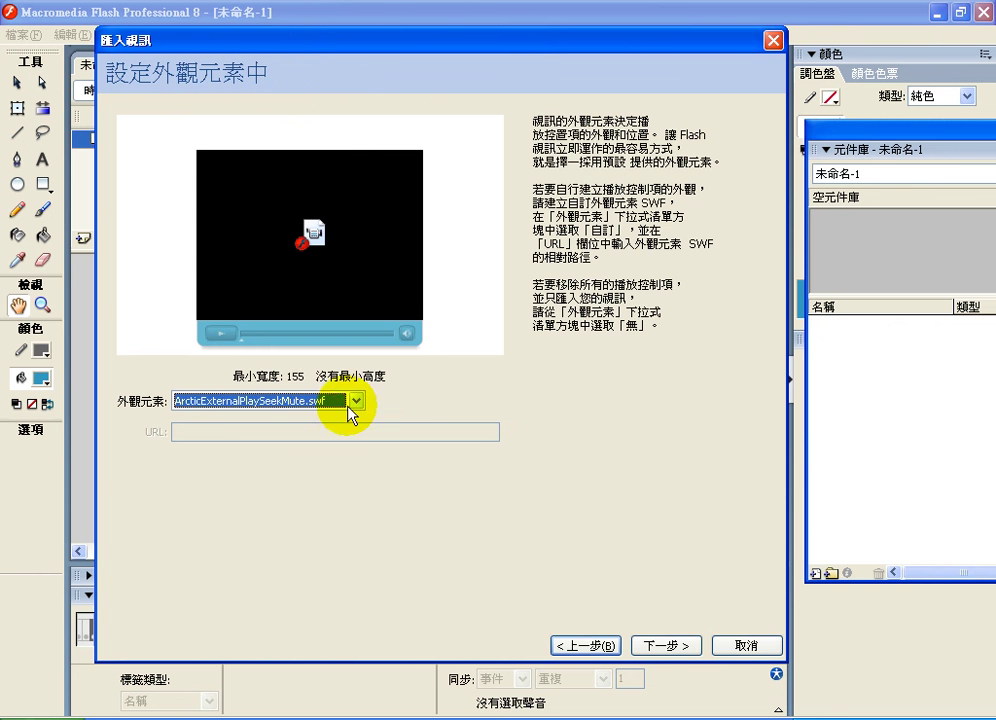
Choose ArcticExternalAll.swf as the video's playback skin and complete the import settings.
click(354, 401)
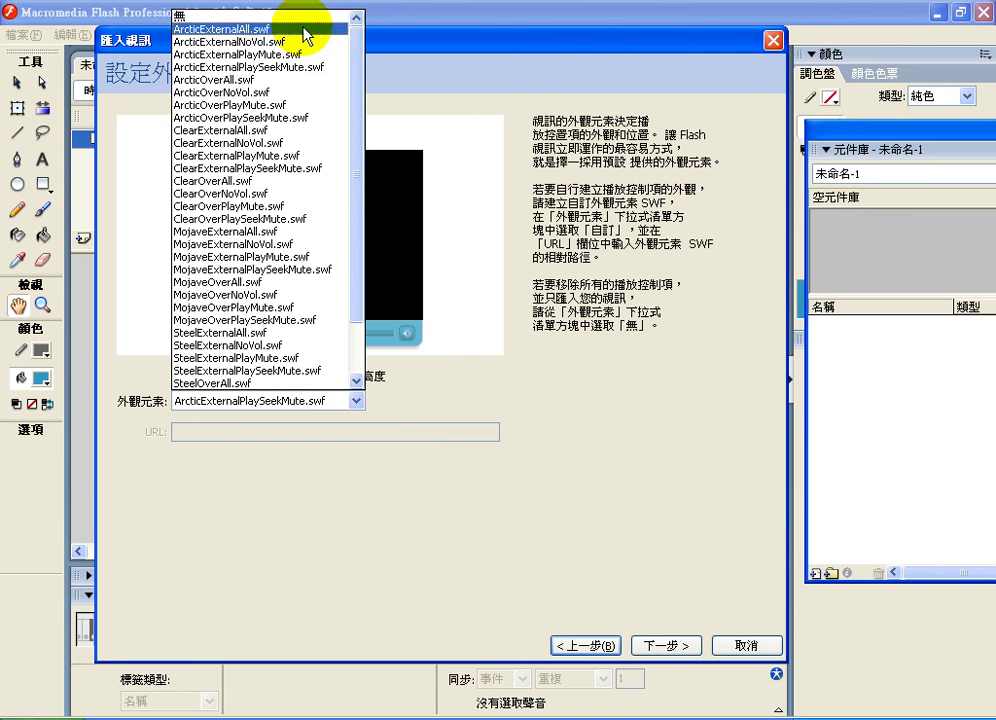
click(300, 26)
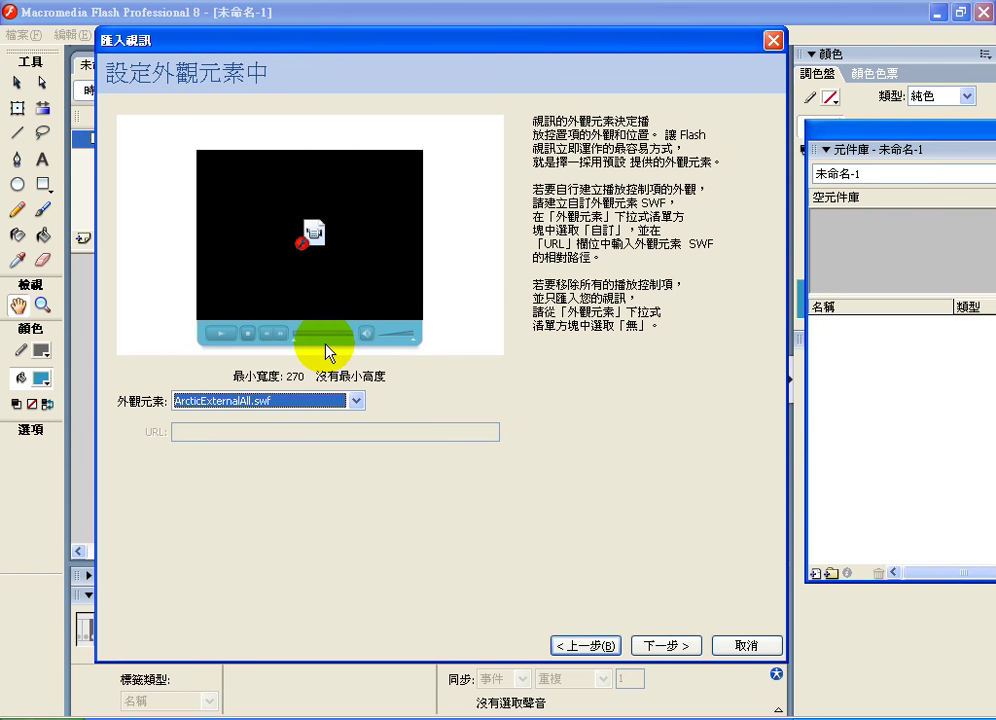
click(667, 647)
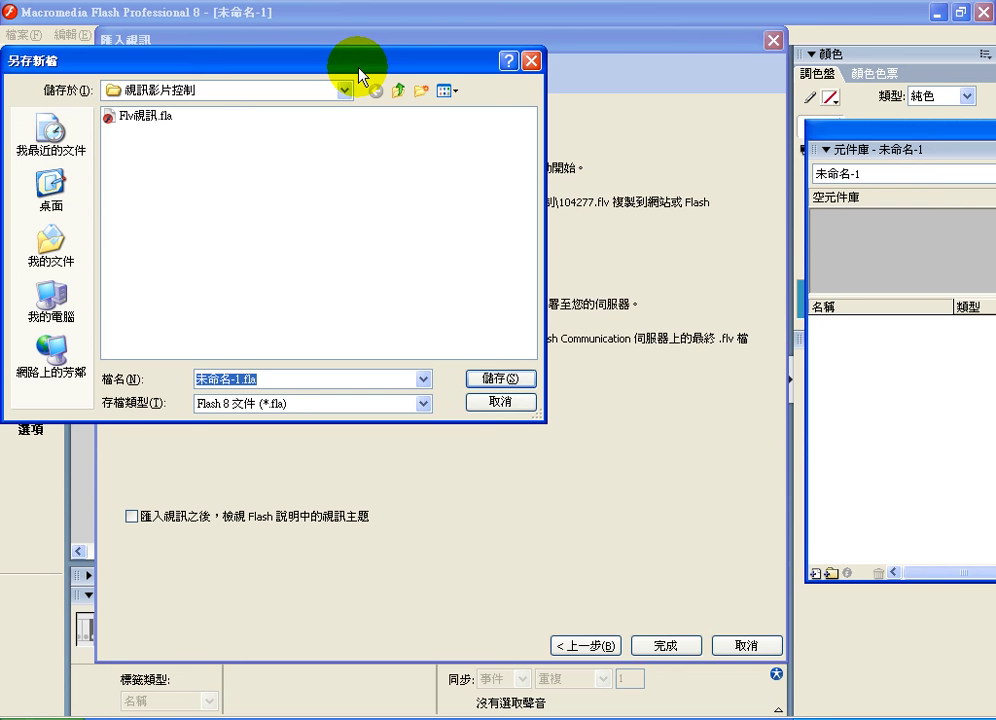
Save the document as 未命名-1.fla in a new folder named 新資料夾 inside Flash上課資料.
drag(358, 68, 474, 131)
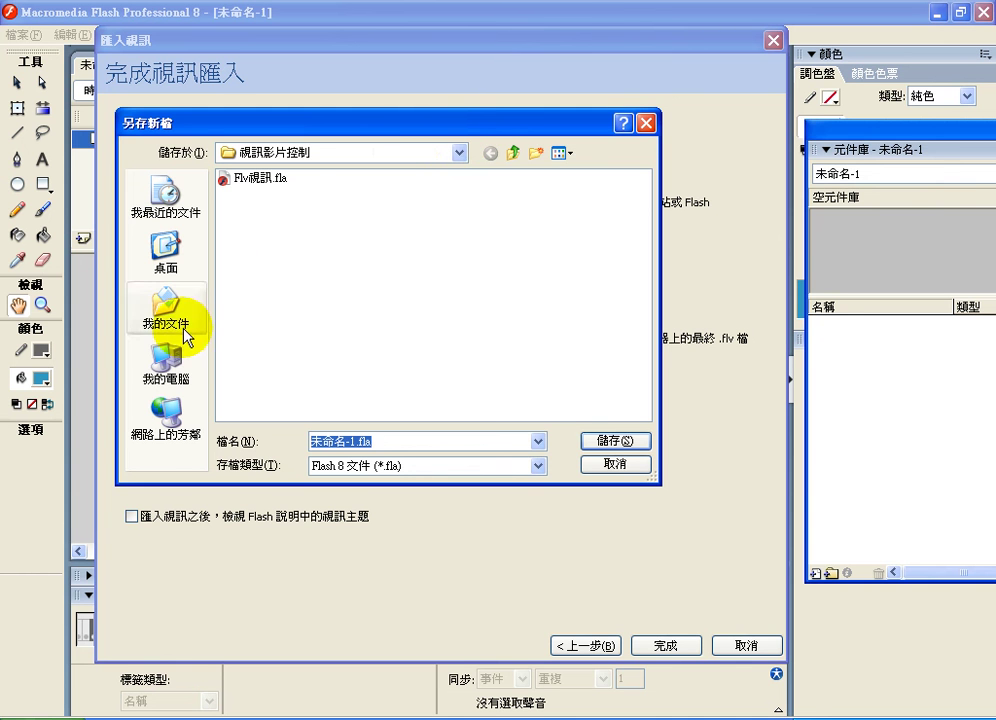
click(172, 365)
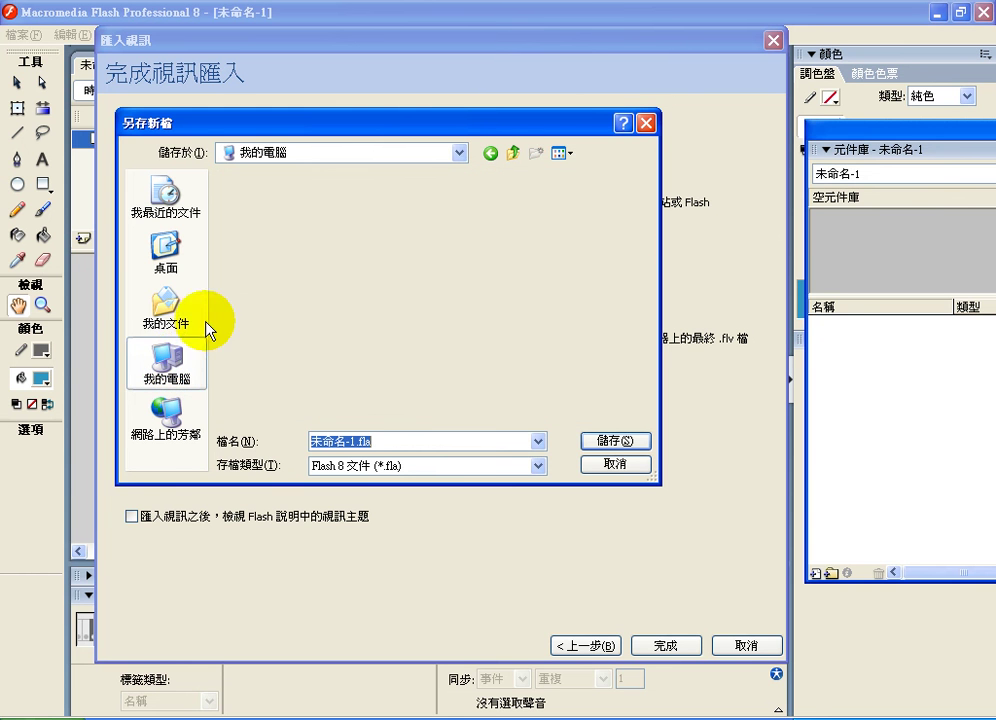
double_click(285, 211)
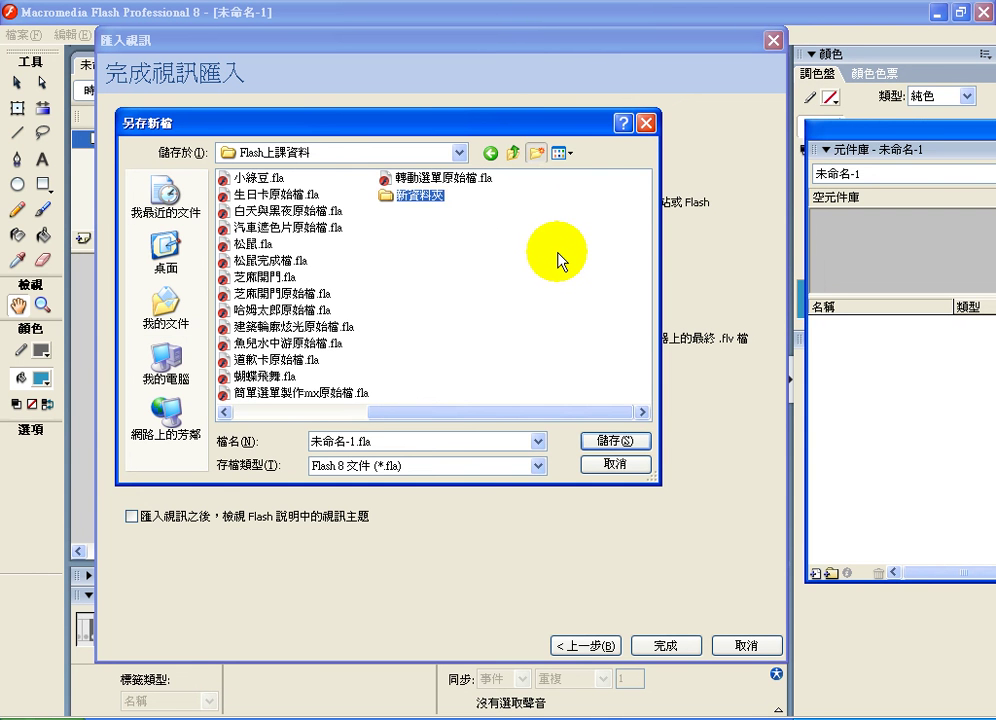
double_click(390, 196)
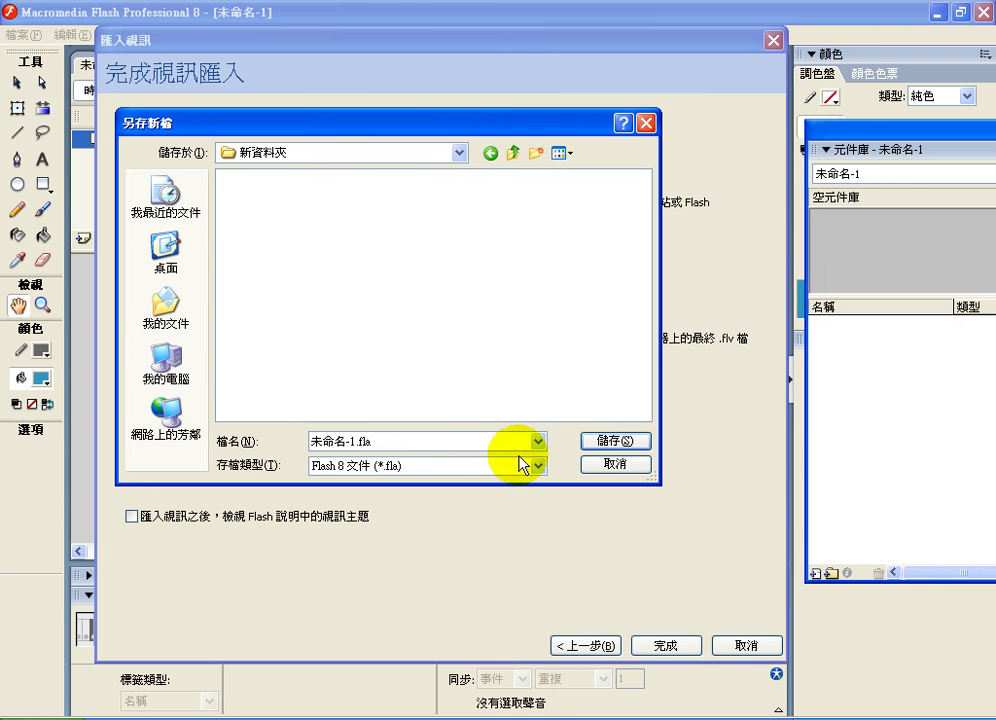
click(601, 441)
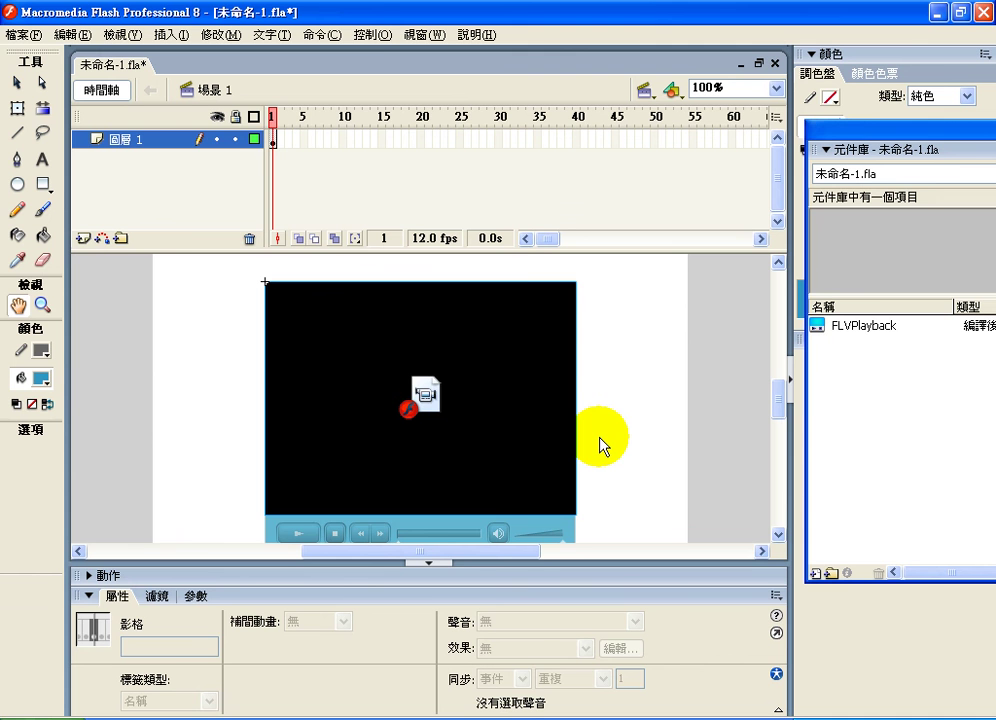
Bring the whole library panel into view and examine the imported FLVPlayback component's preview.
click(367, 34)
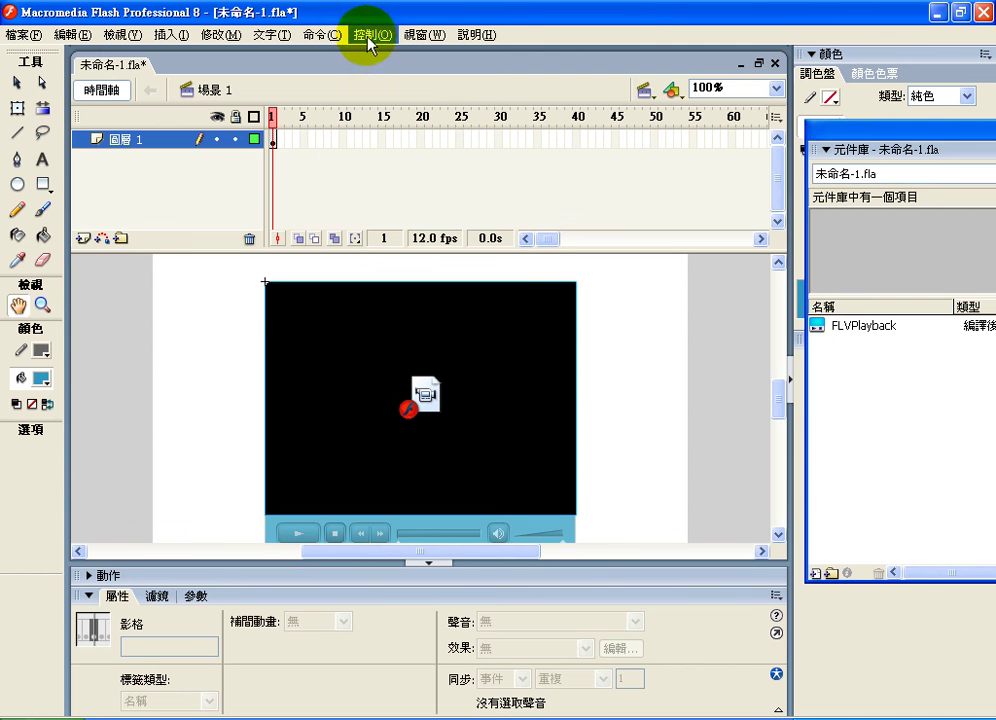
click(274, 142)
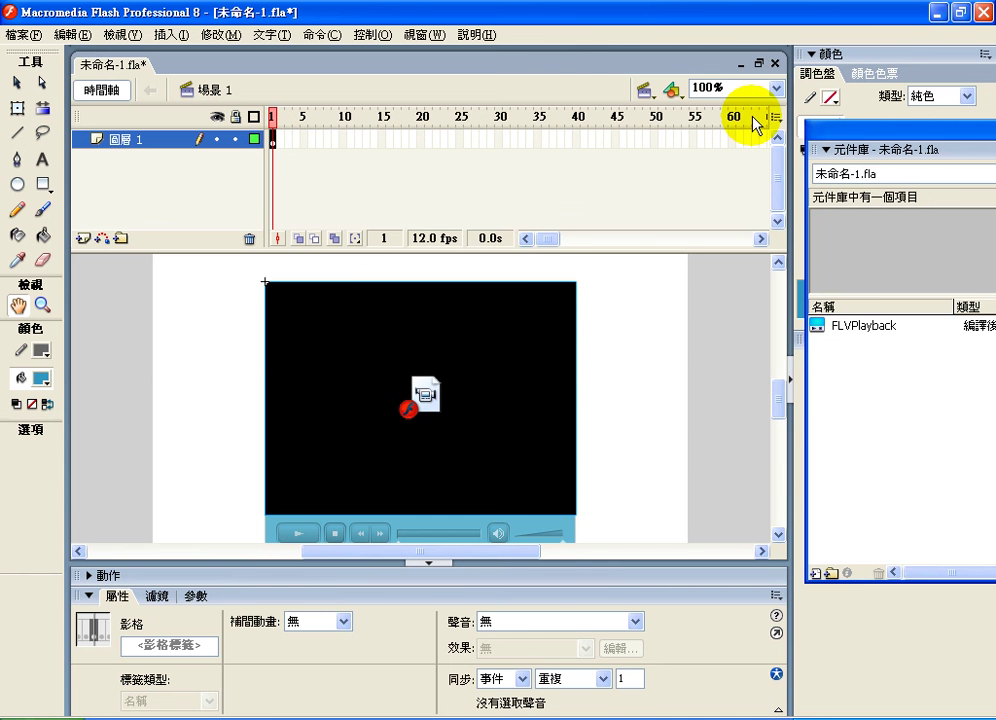
drag(808, 149, 662, 168)
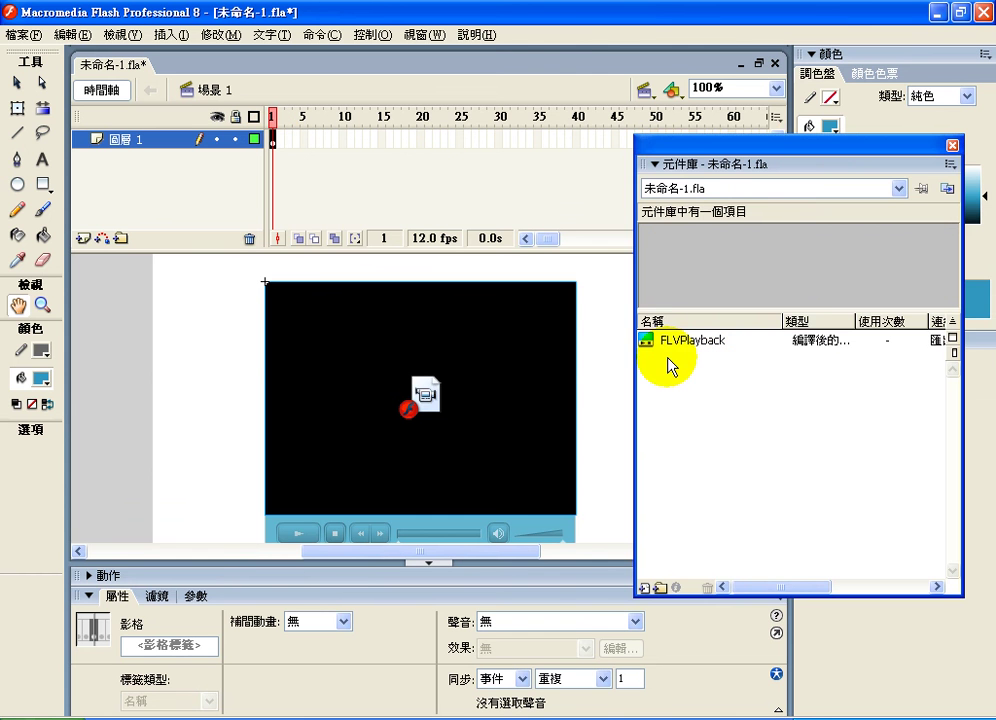
click(662, 345)
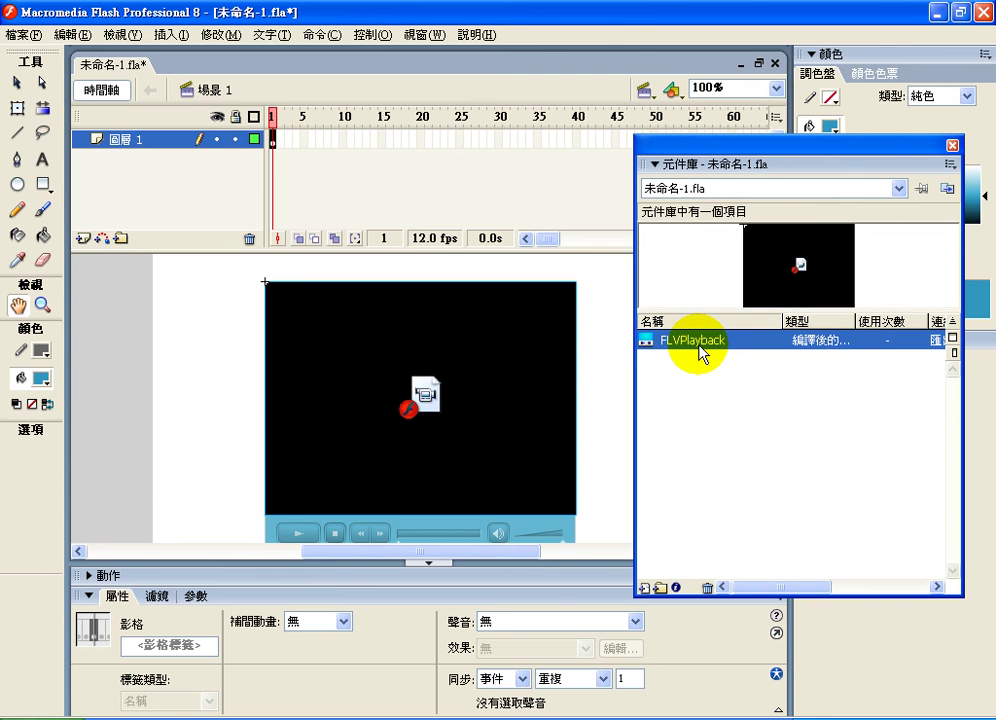
Test the movie to watch the imported video with its playback controls, closing the preview when done.
click(374, 36)
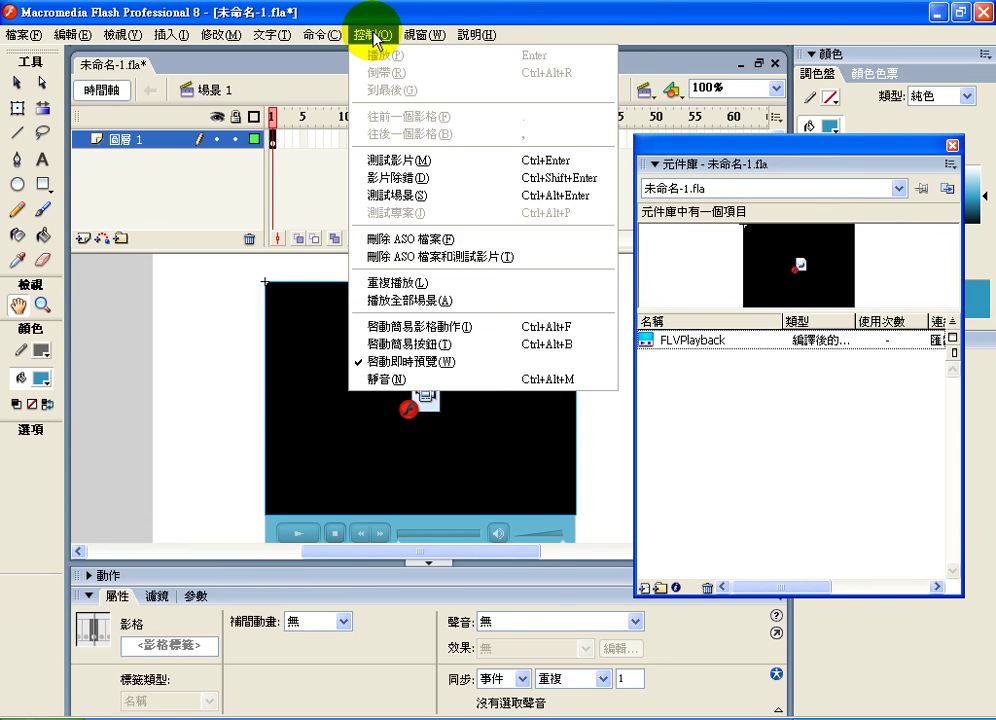
click(406, 158)
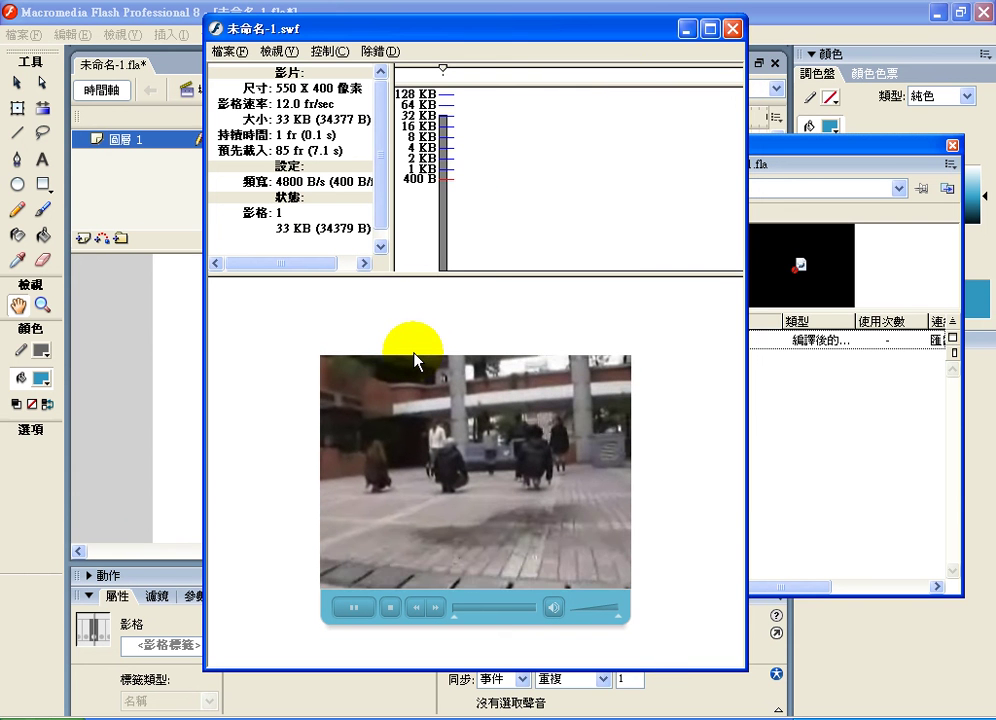
click(731, 29)
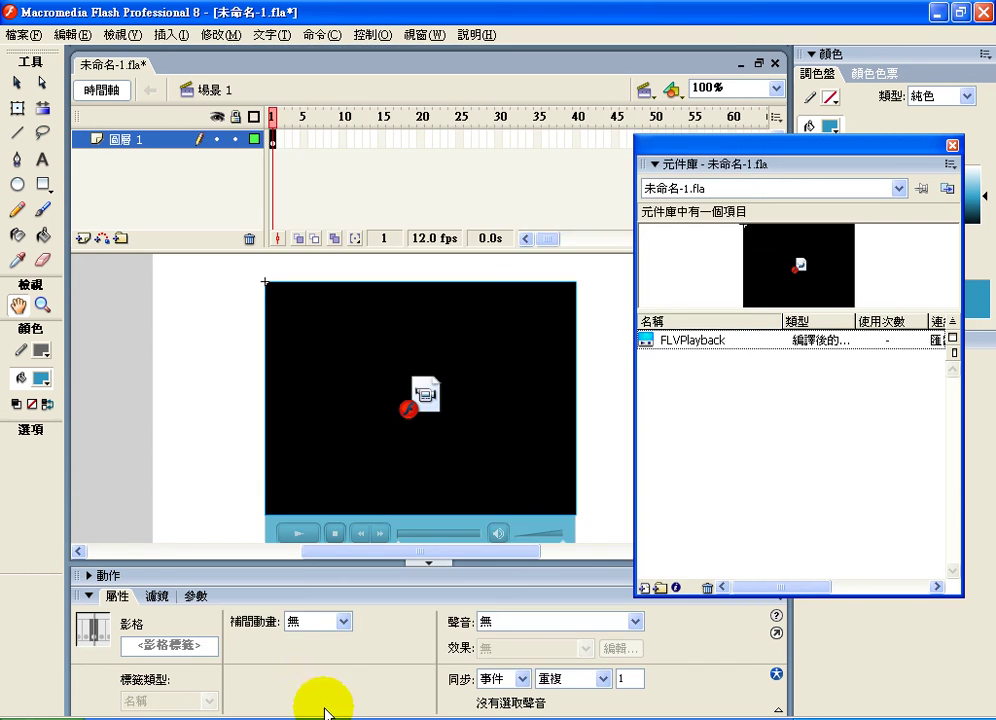
Switch to Windows Explorer, open D:\Flash上課資料\新資料夾 and examine the files generated by the import and test.
key(alt+Tab)
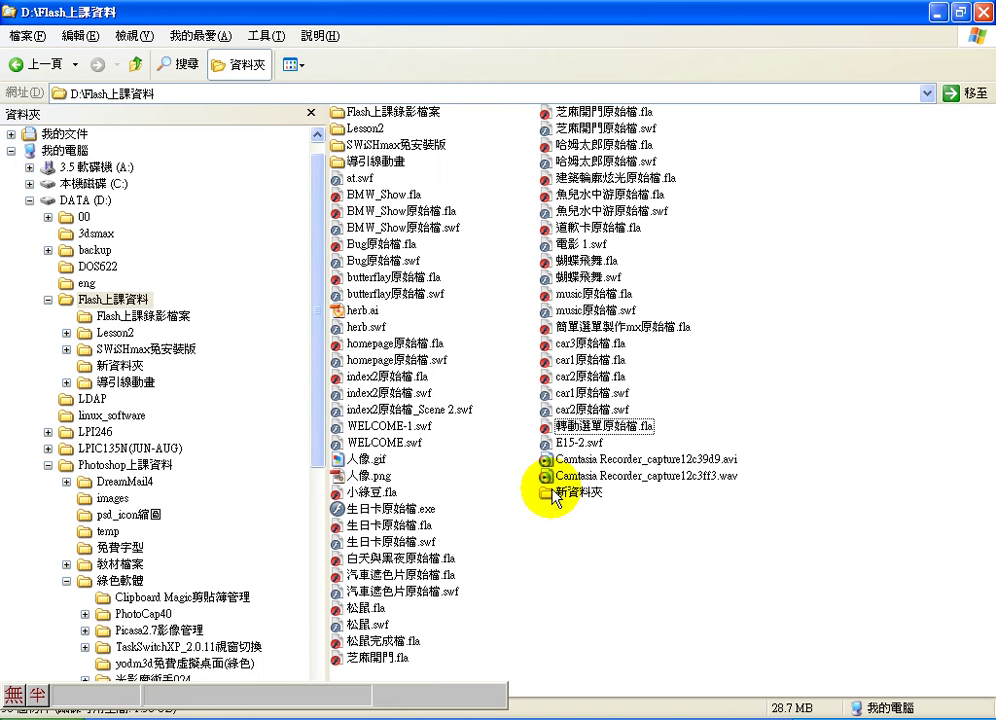
click(555, 493)
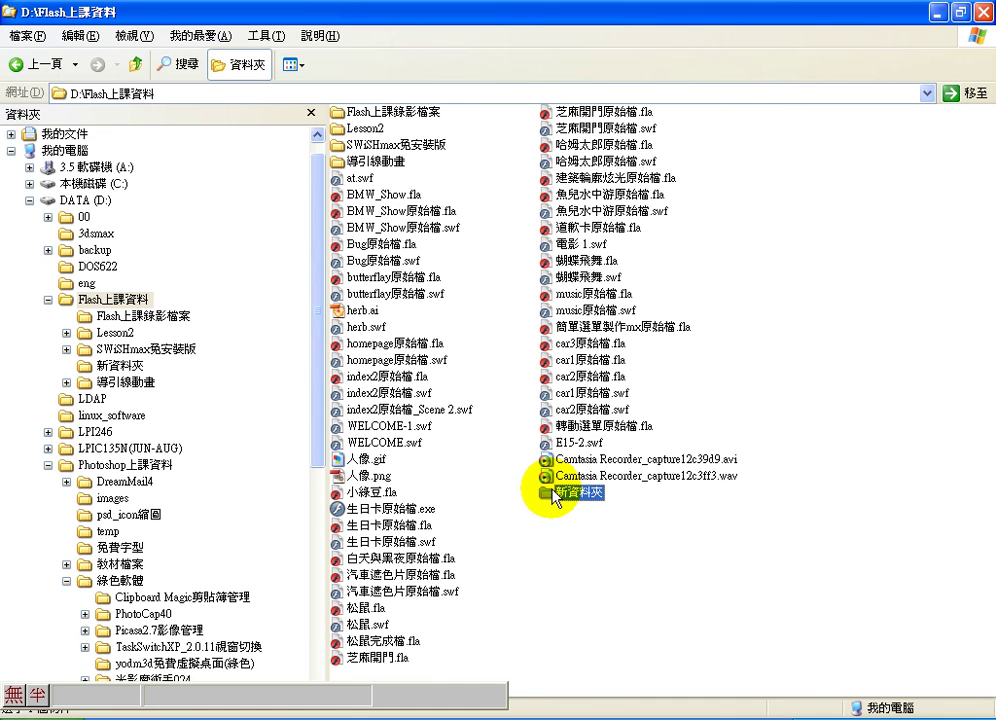
drag(453, 694, 561, 640)
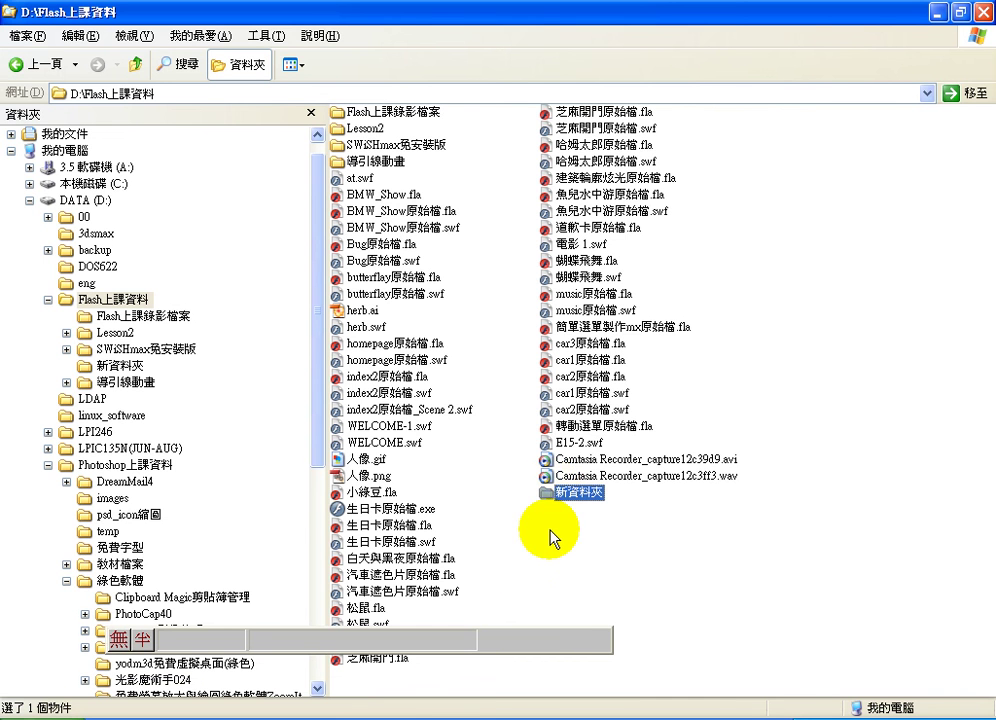
double_click(552, 491)
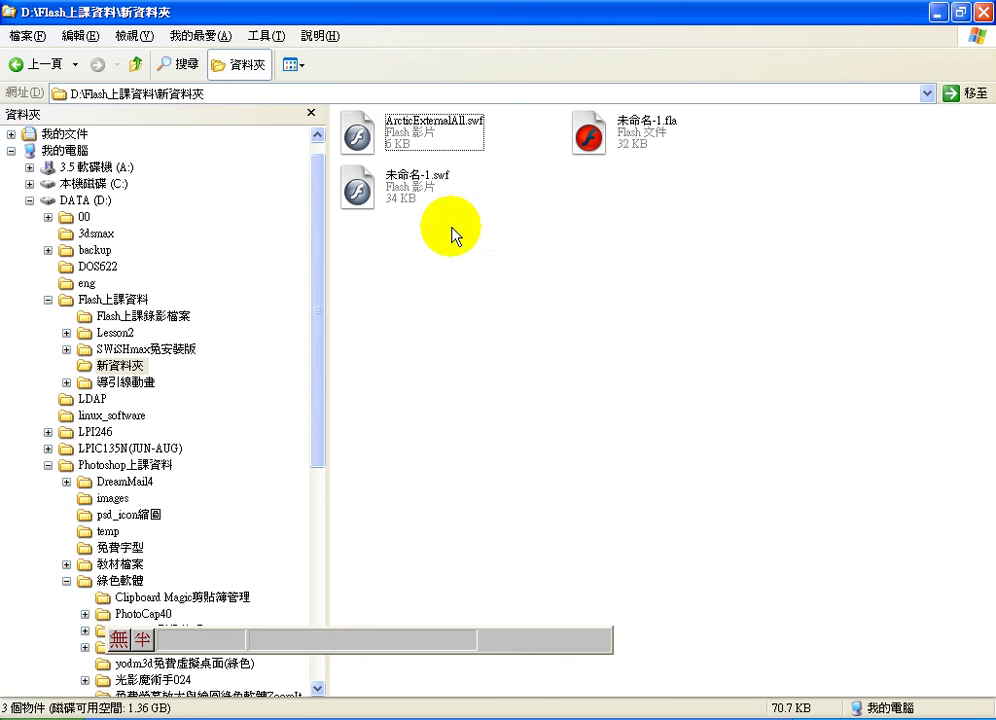
click(588, 135)
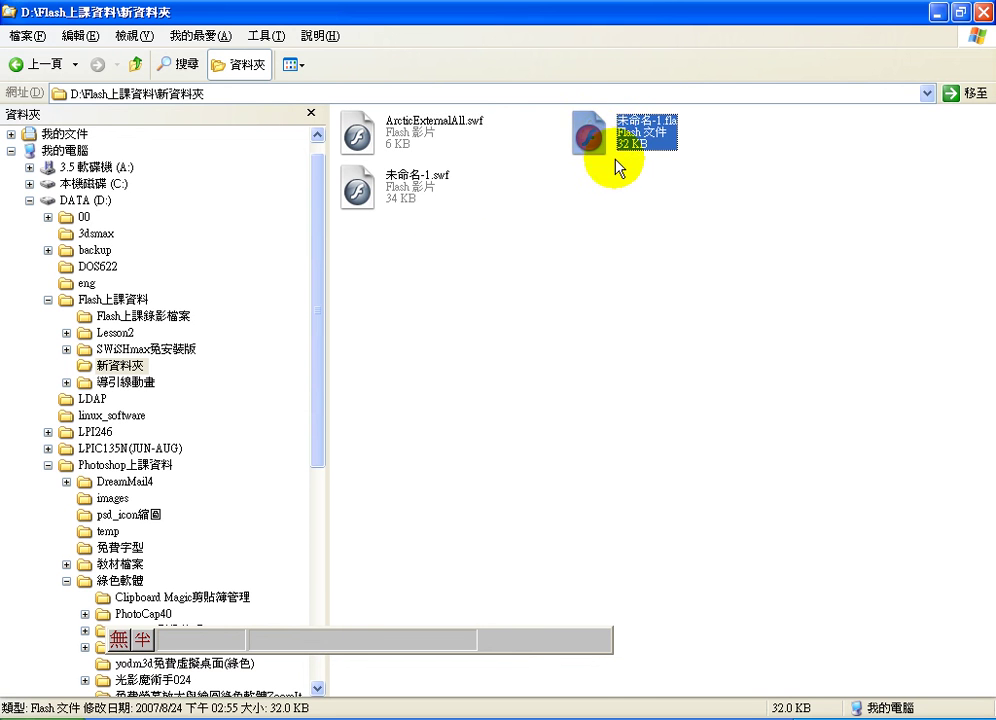
click(415, 145)
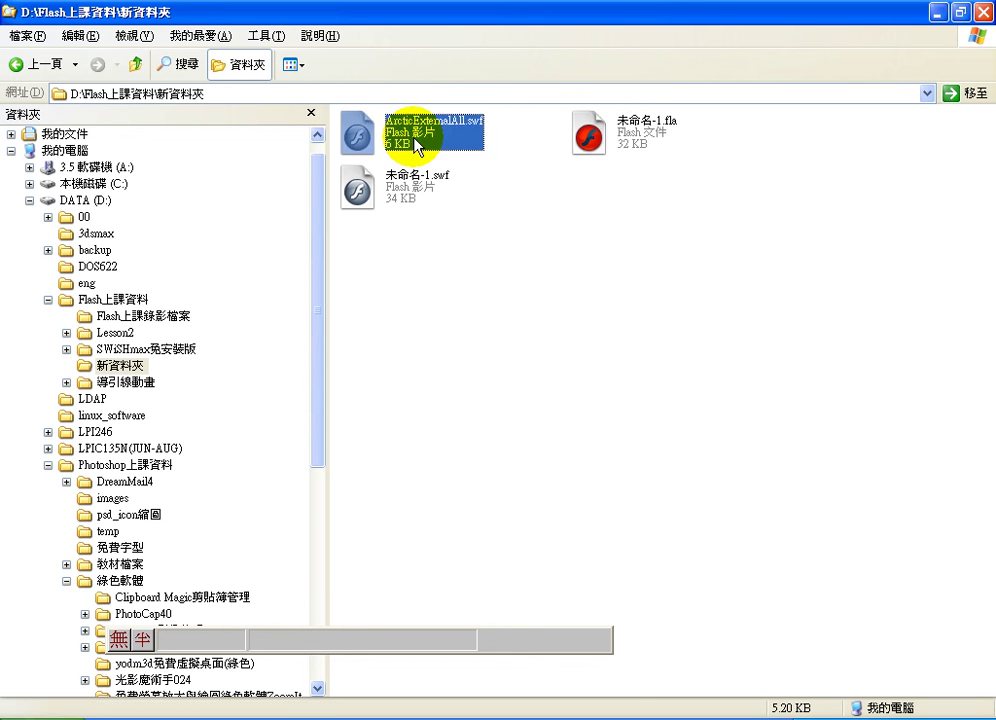
click(413, 192)
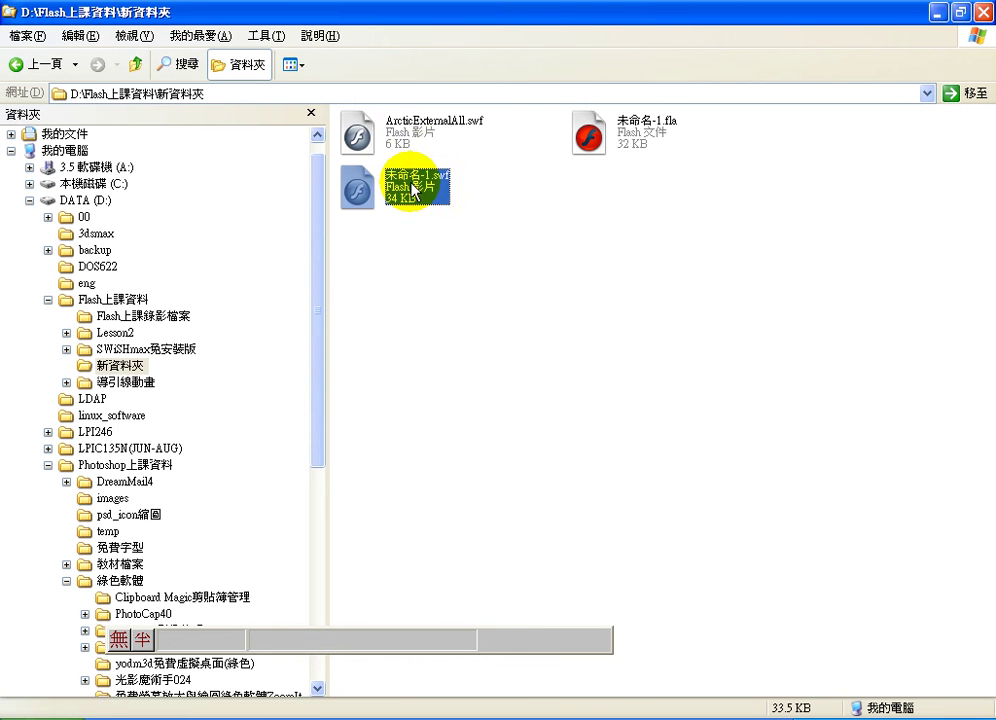
Open ArcticExternalAll.swf in Flash Player to view the skin's control elements, closing the player when done.
click(401, 128)
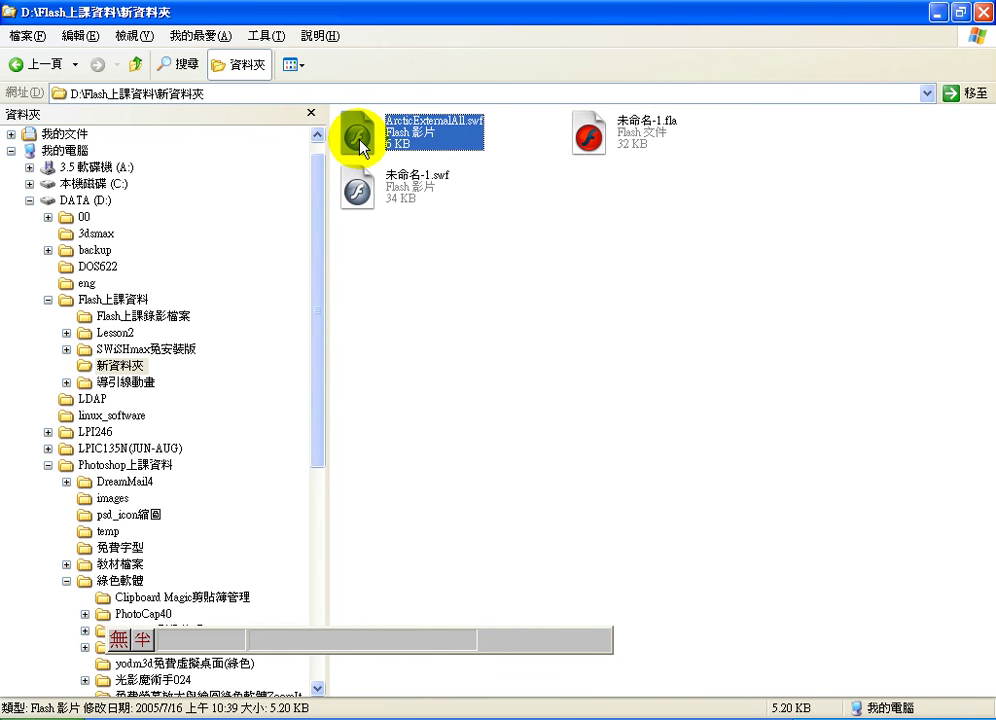
double_click(363, 145)
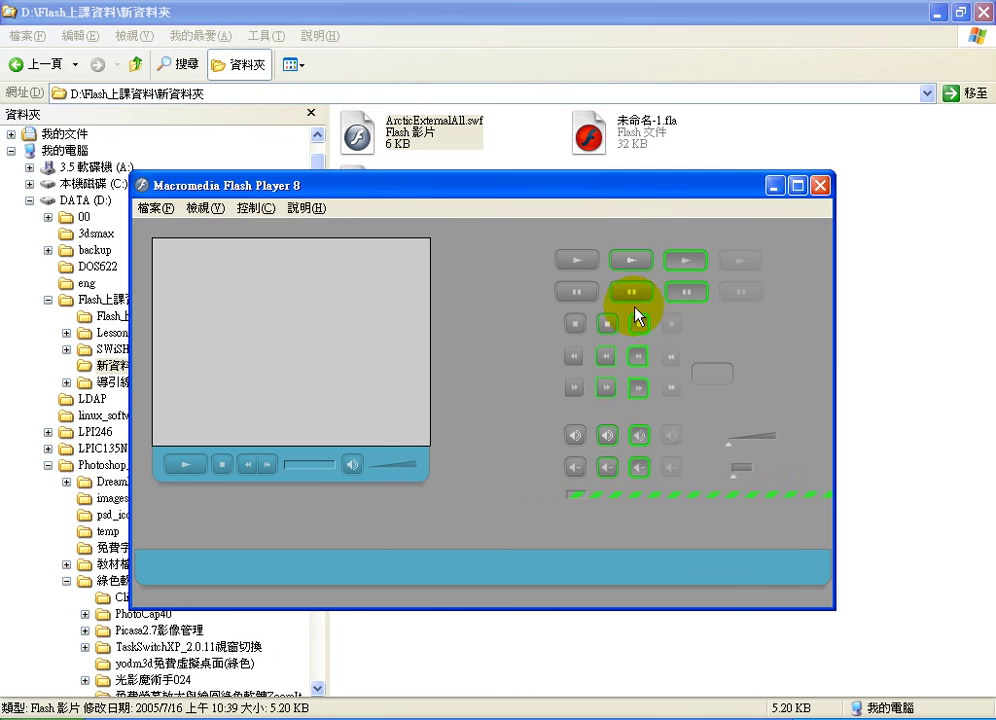
click(821, 186)
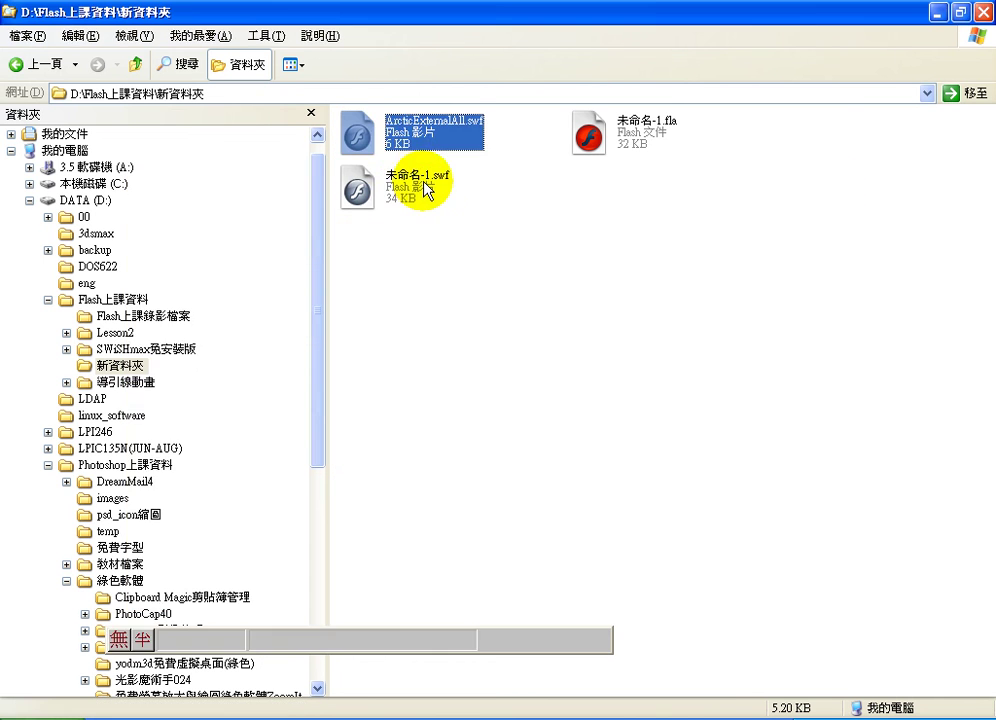
click(360, 160)
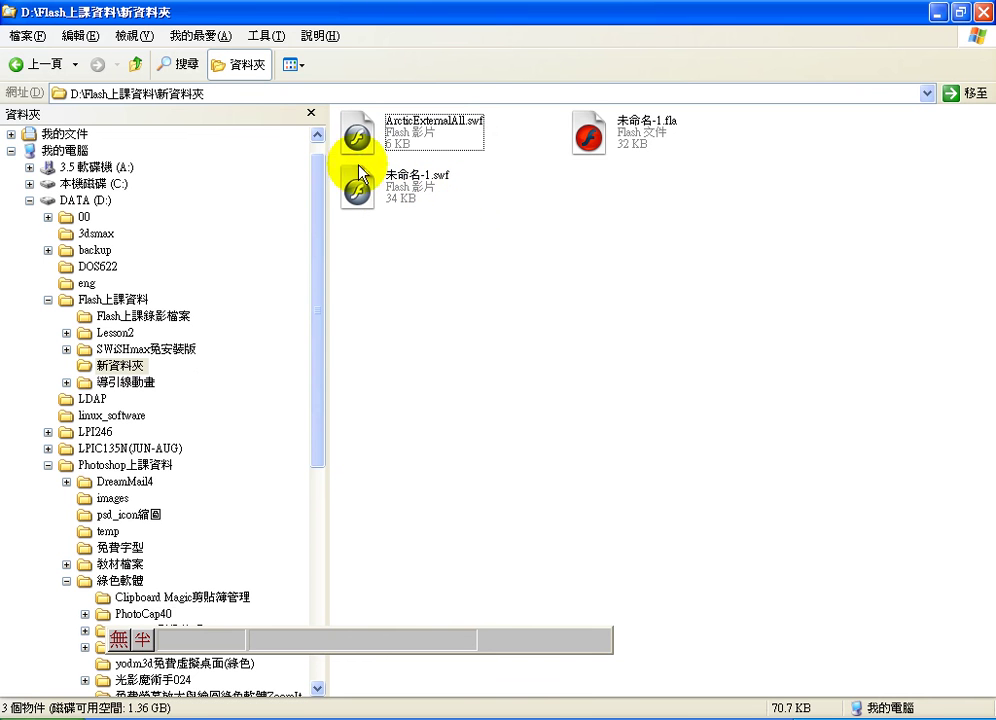
Switch to the \\603b8\本機磁碟 (F)\Flash上課資料 window, open the 視訊影片控制 folder and select 104277.flv.
drag(314, 264, 316, 285)
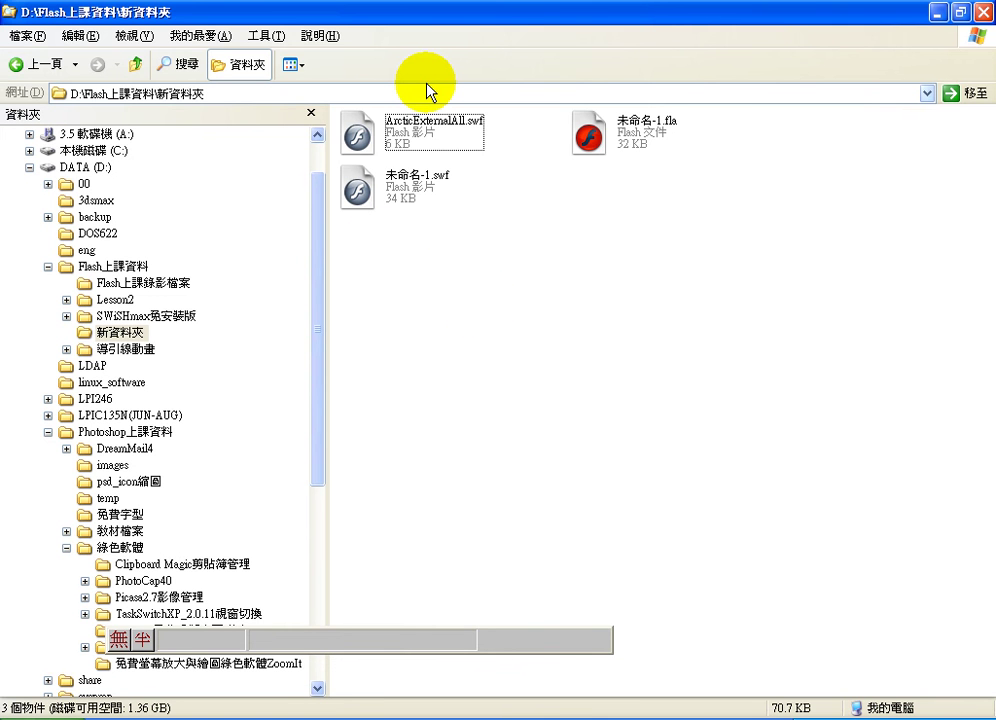
click(368, 137)
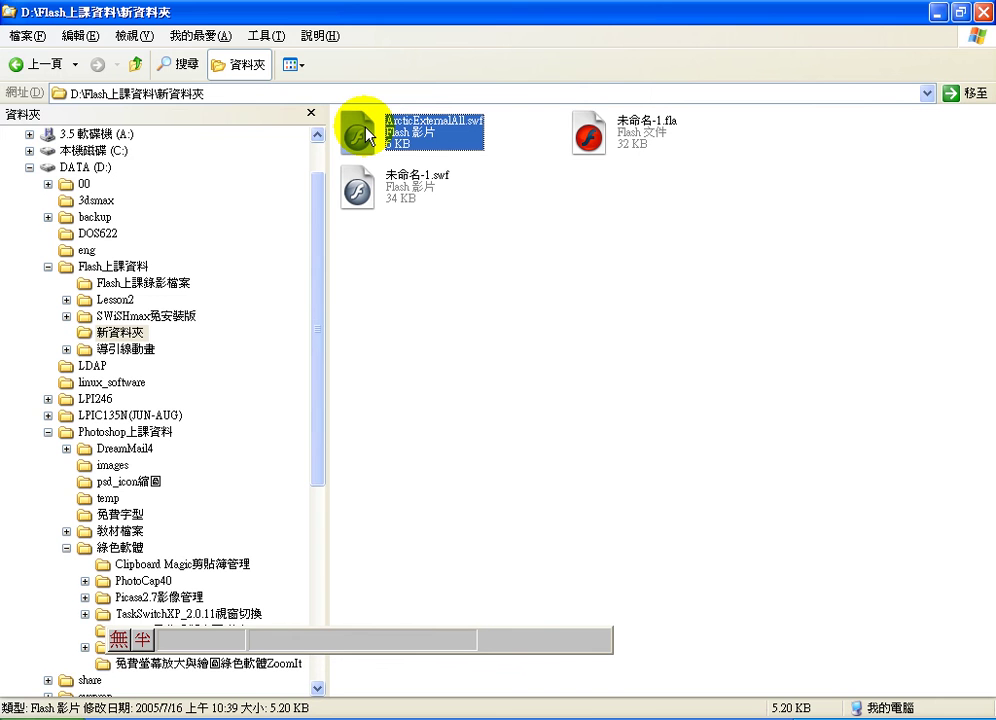
drag(319, 302, 318, 373)
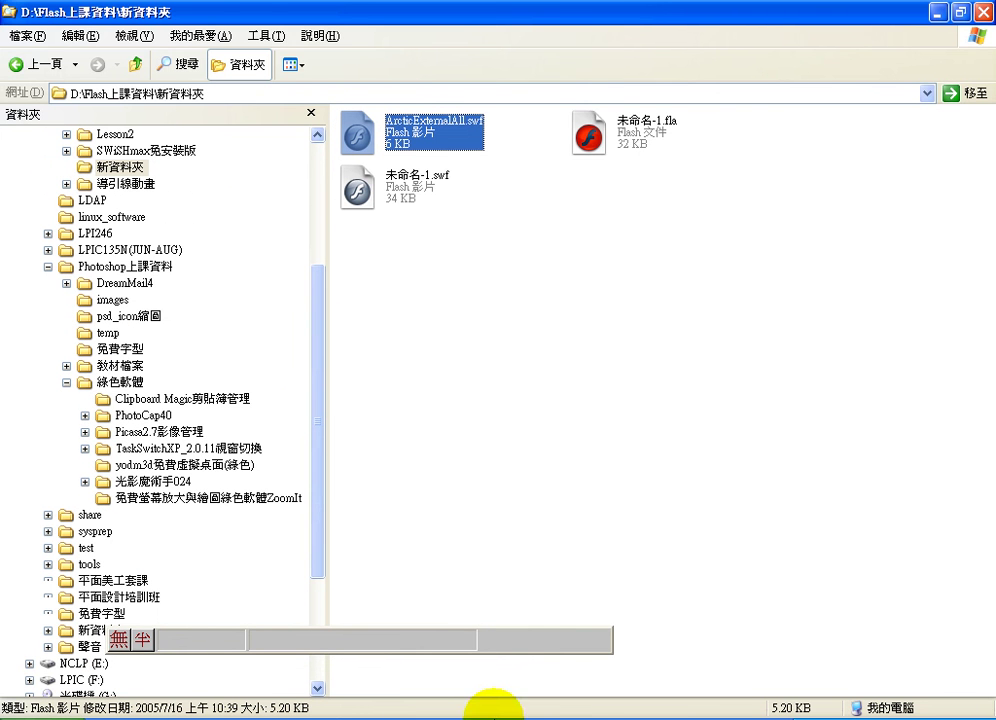
click(663, 709)
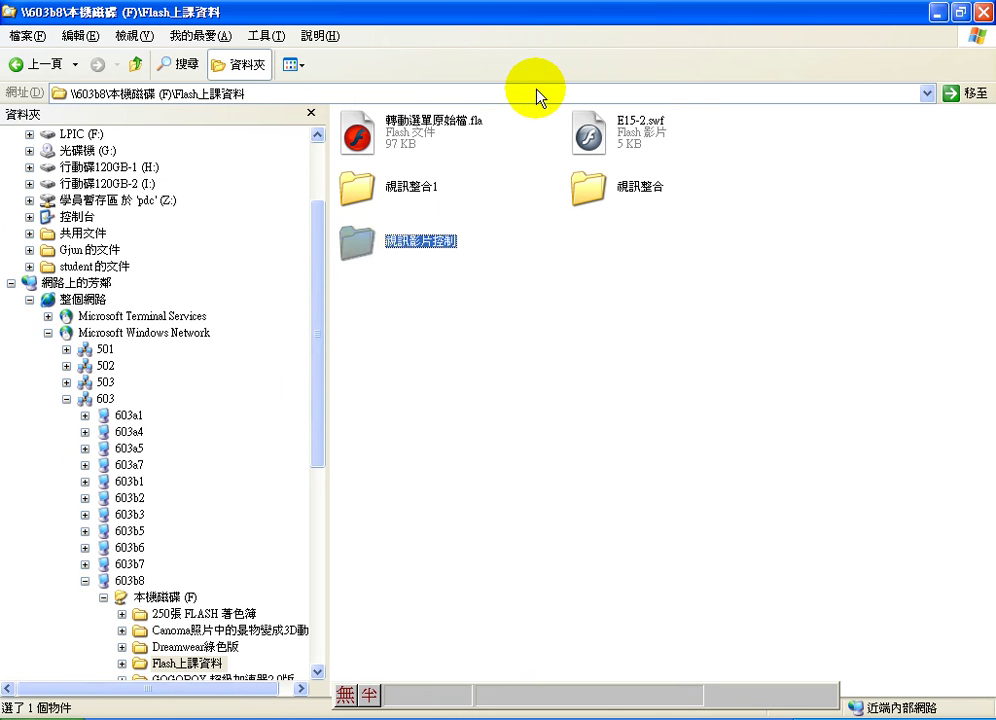
double_click(362, 243)
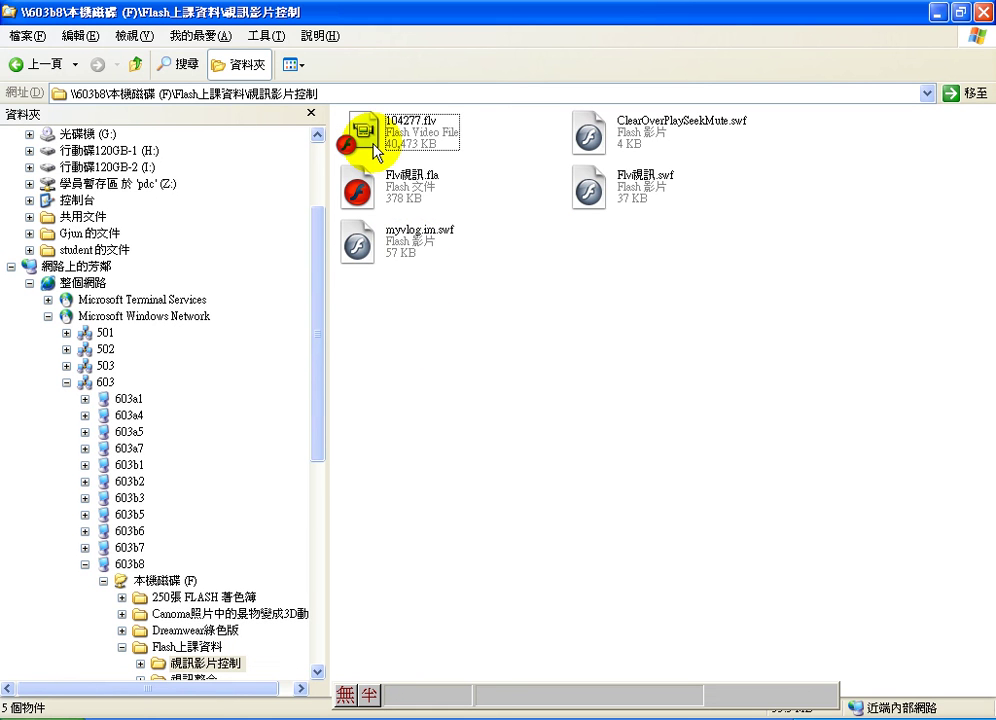
click(372, 141)
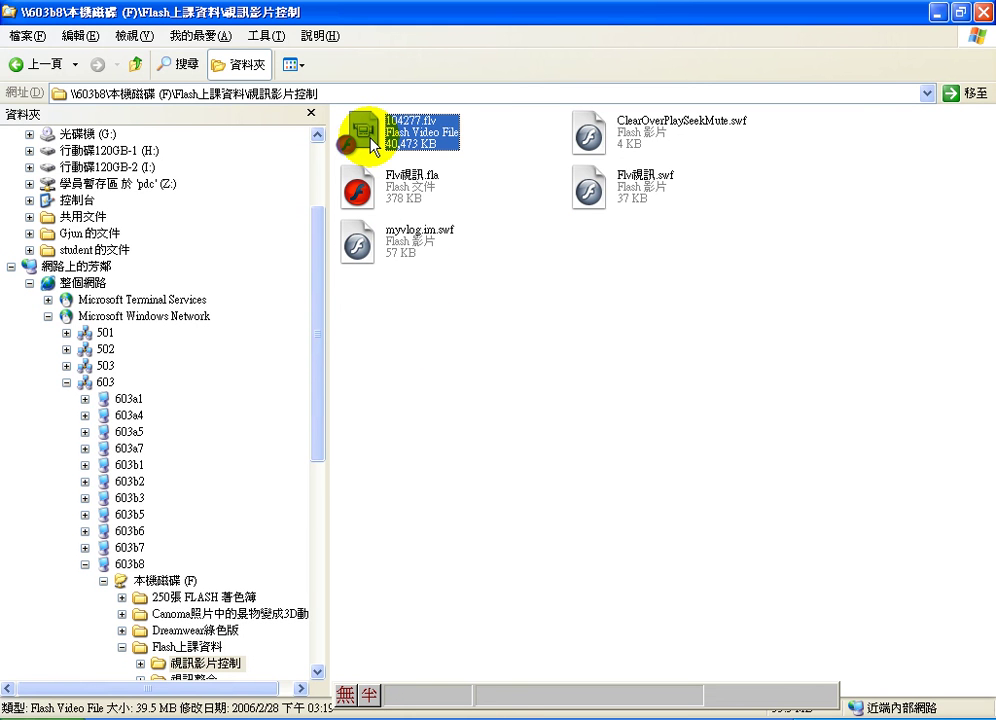